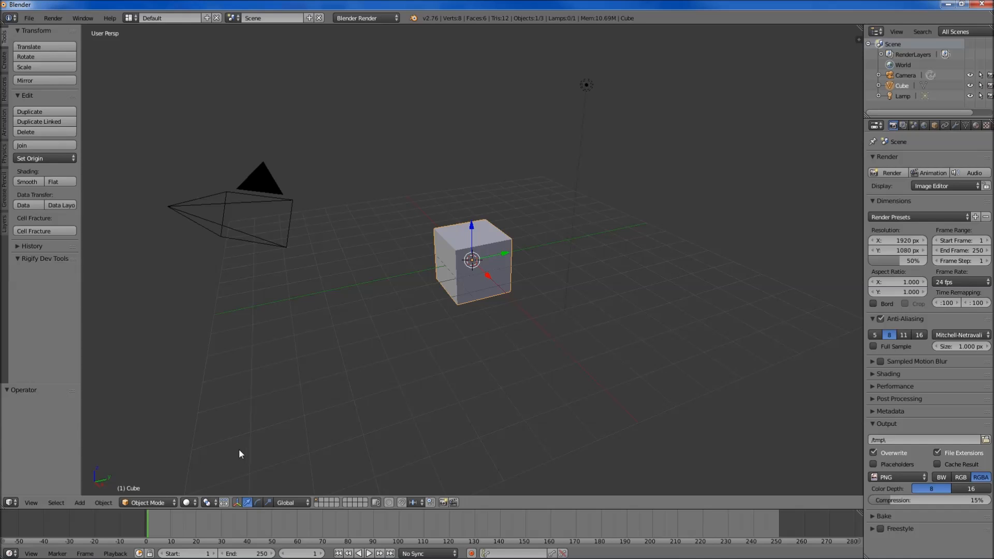
Switch the cube to Edit Mode and deselect all of its geometry
left_click(141, 502)
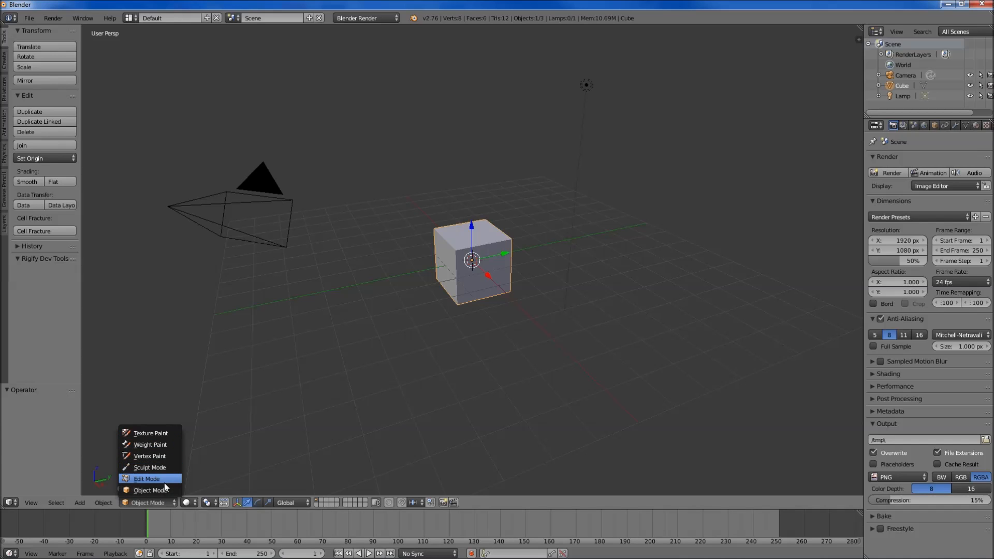
left_click(128, 478)
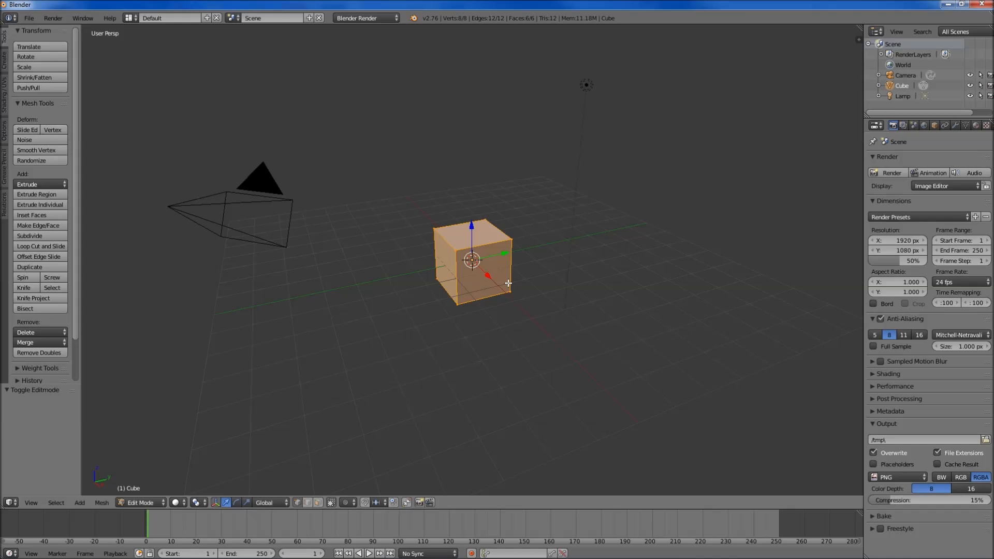
key("a")
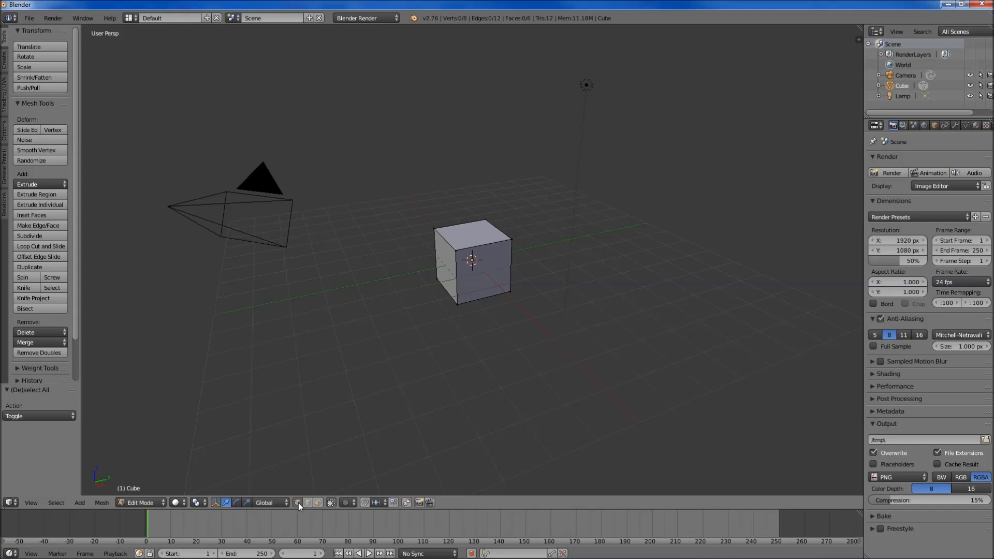
Try moving the cube's nearest upper corner vertex 1 unit along X, and try scaling and rotating it
right_click(456, 251)
key("g")
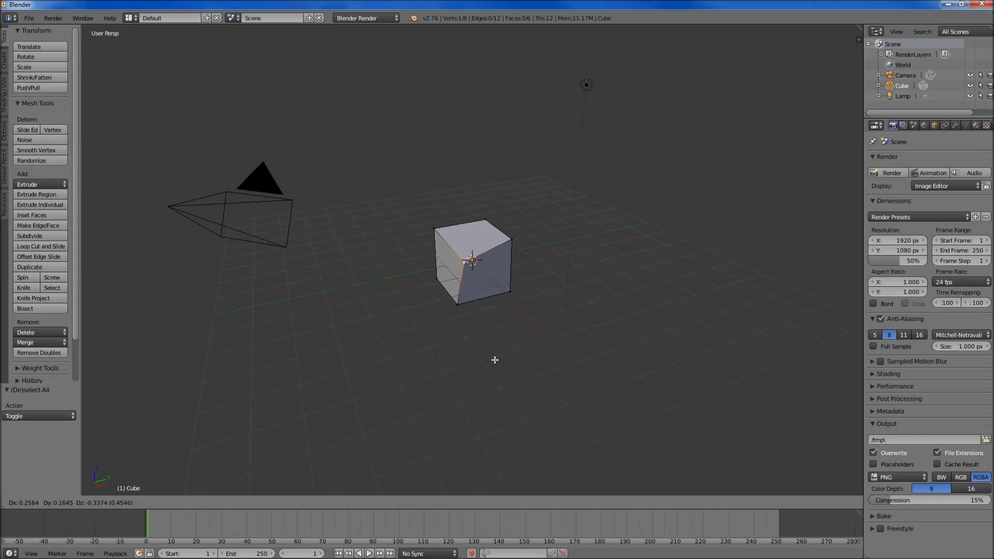
type("x")
type("1")
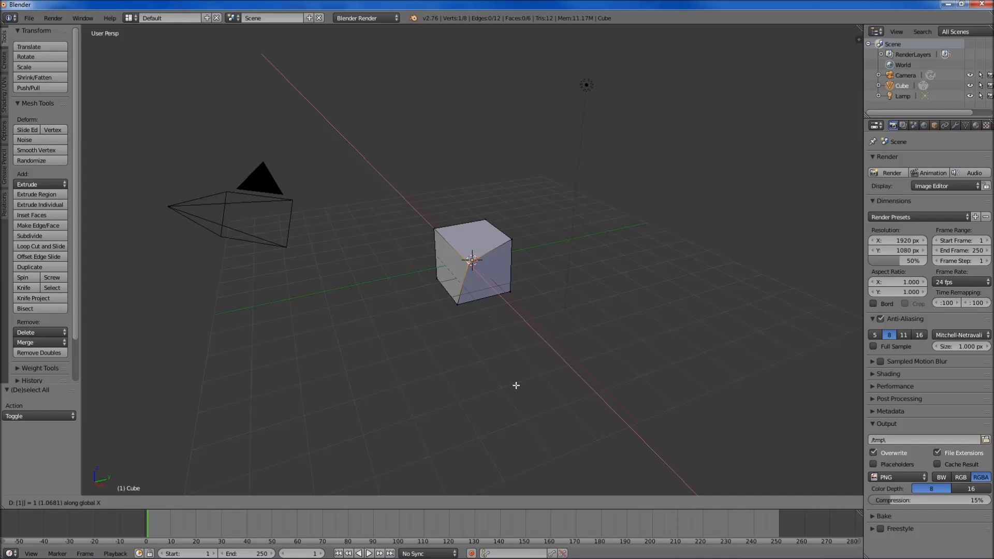
key("Escape")
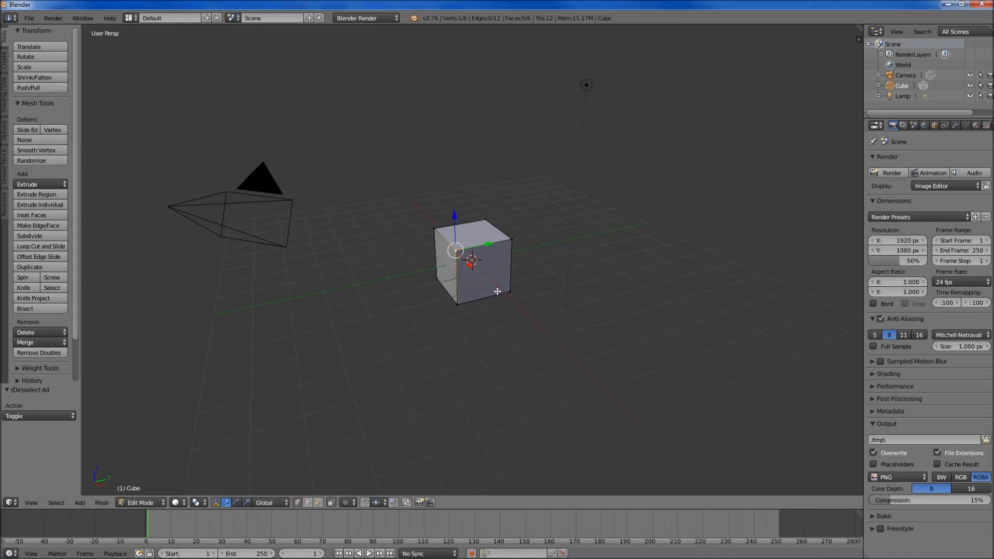
key("s")
key("Escape")
key("r")
key("Escape")
Switch to edge selection and try scaling, rotating and moving the upper front edge of the cube
left_click(308, 502)
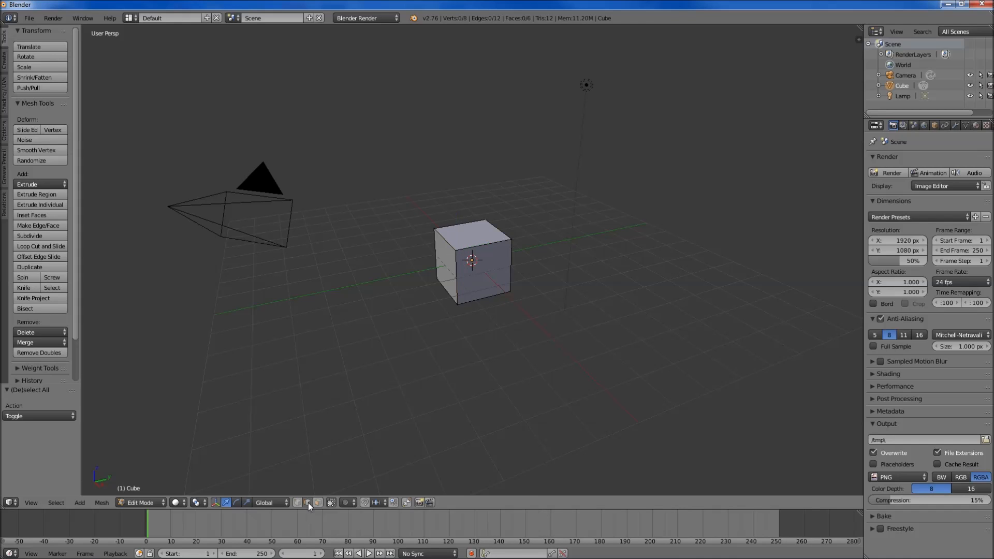
right_click(491, 244)
key("s")
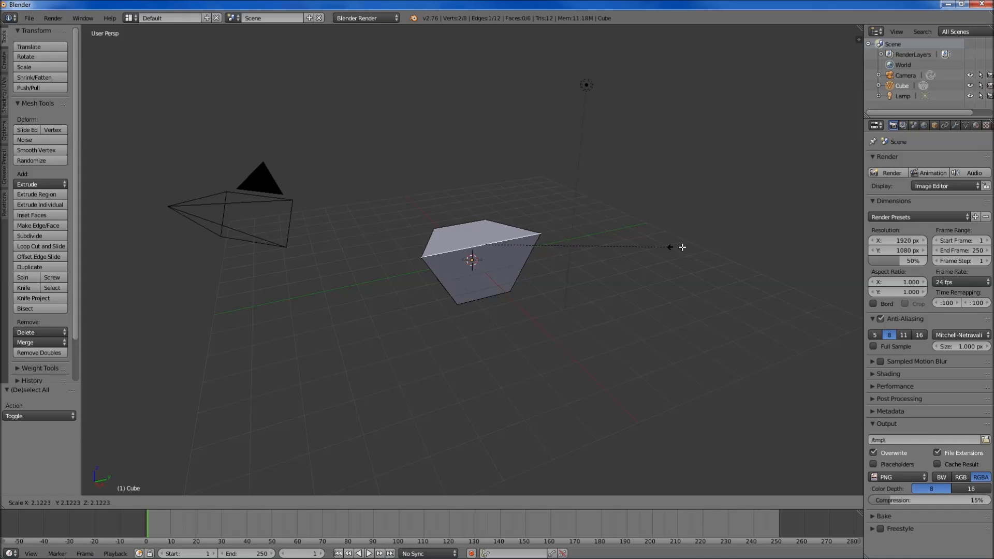
key("y")
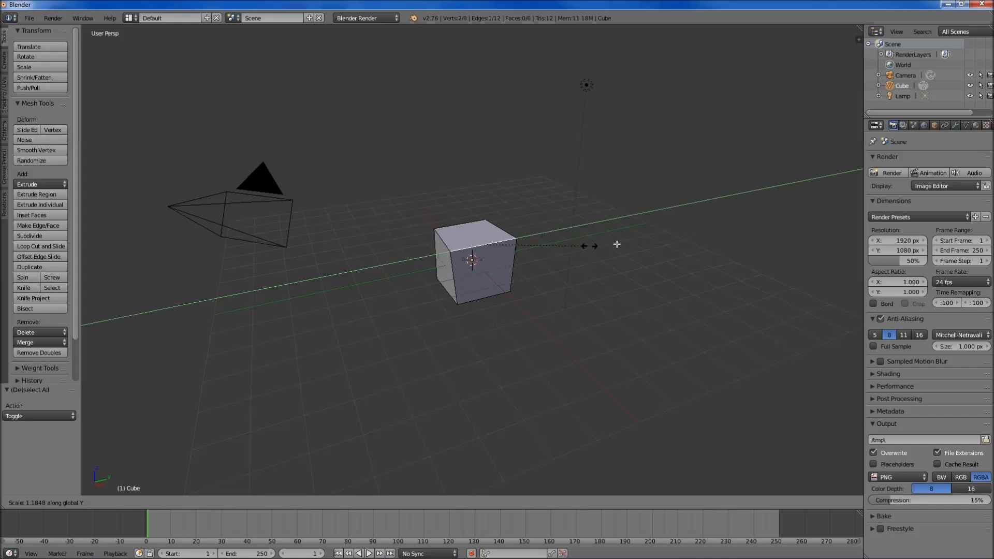
key("x")
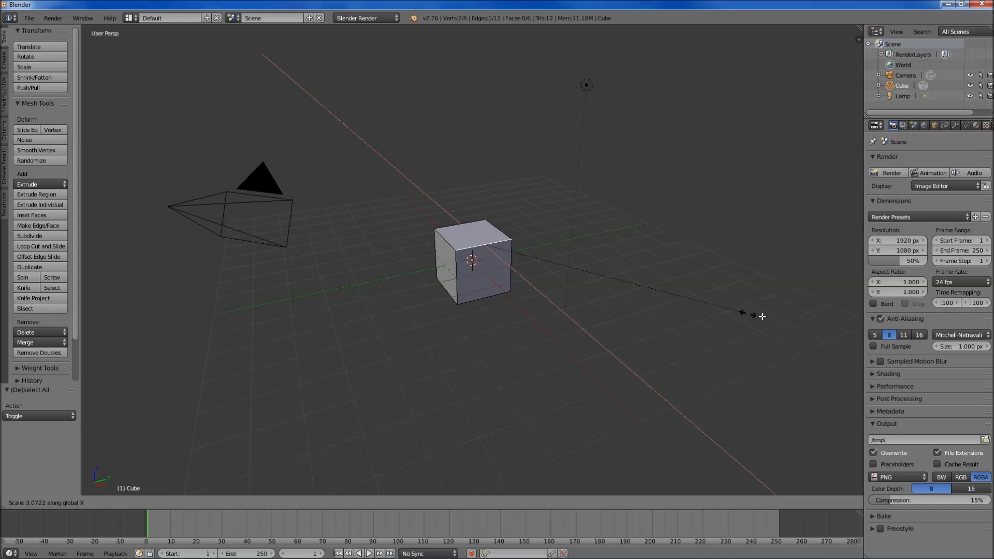
left_click(749, 292)
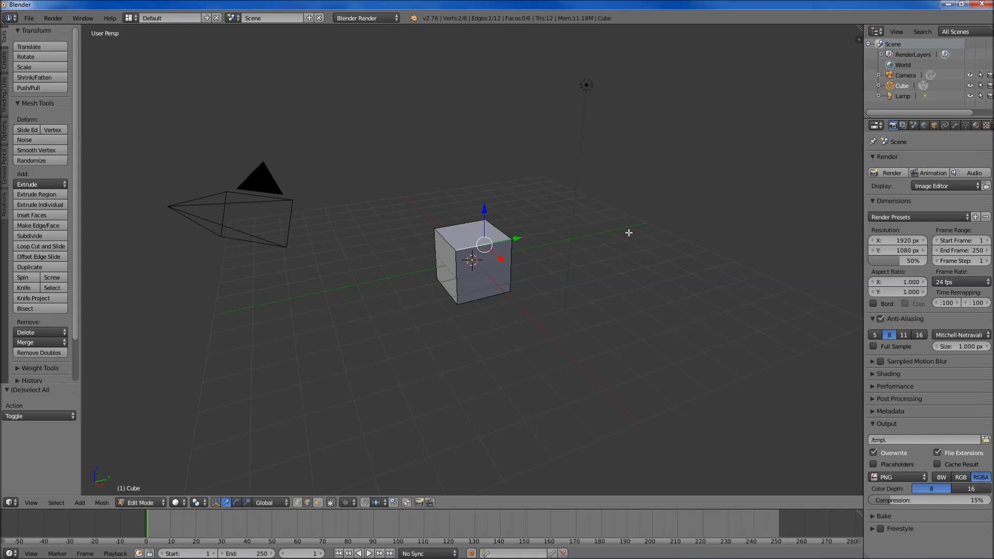
key("r")
right_click(527, 220)
key("g")
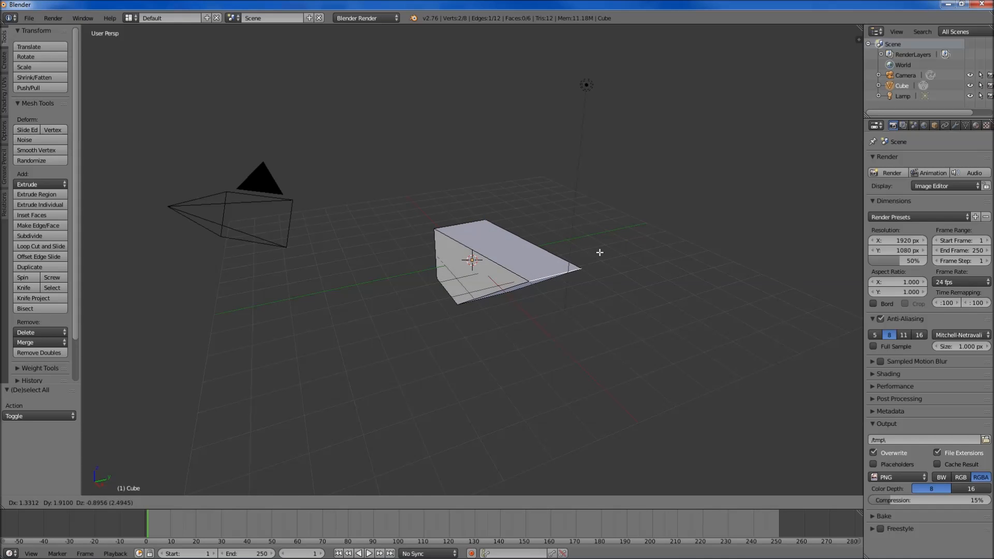
right_click(533, 272)
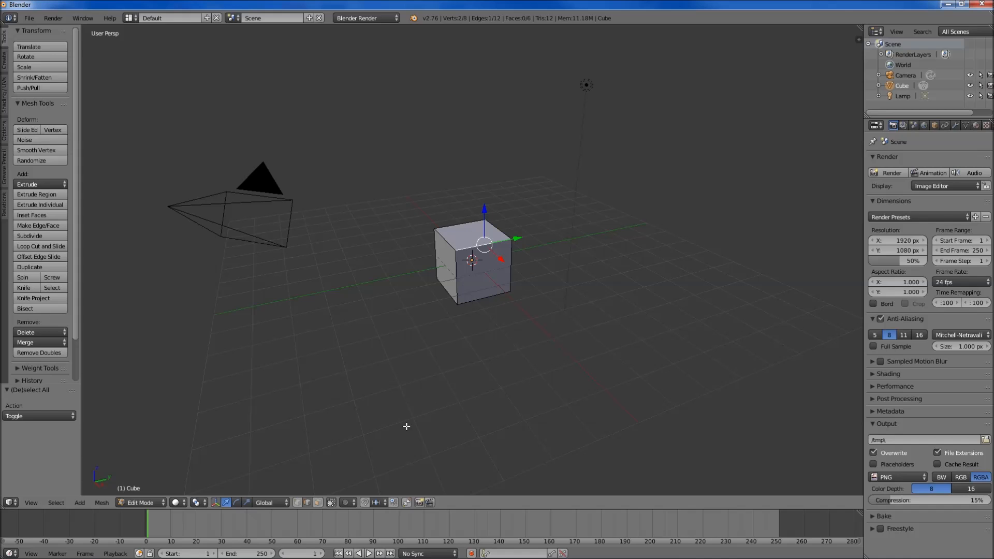
Switch to face selection and select the cube's front face
left_click(319, 504)
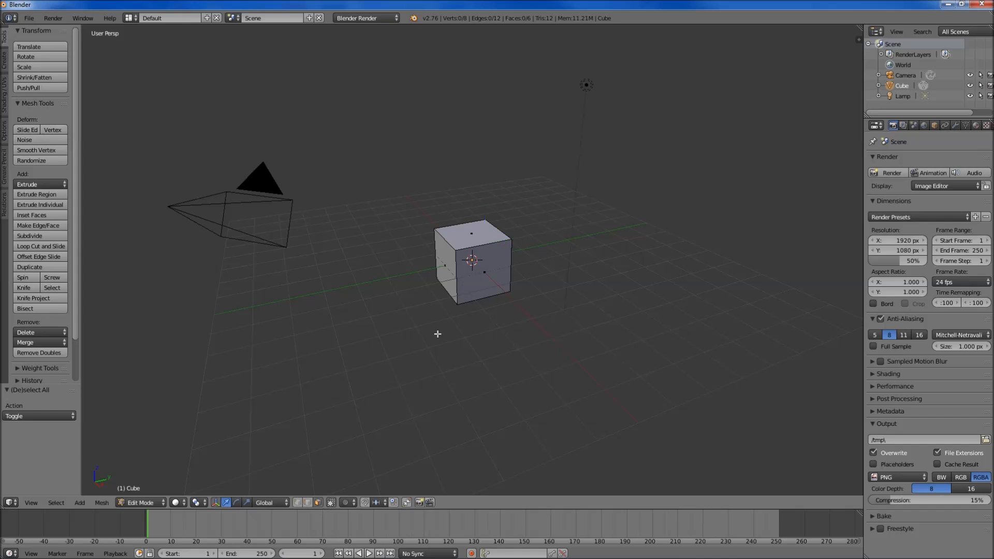
right_click(492, 282)
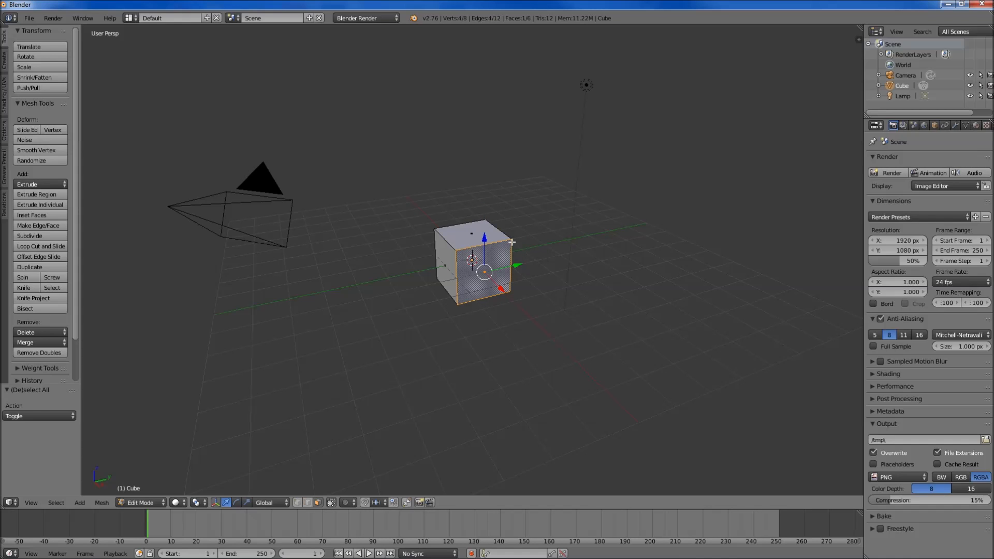
Try scaling, rotating and extruding the selected front face
key("s")
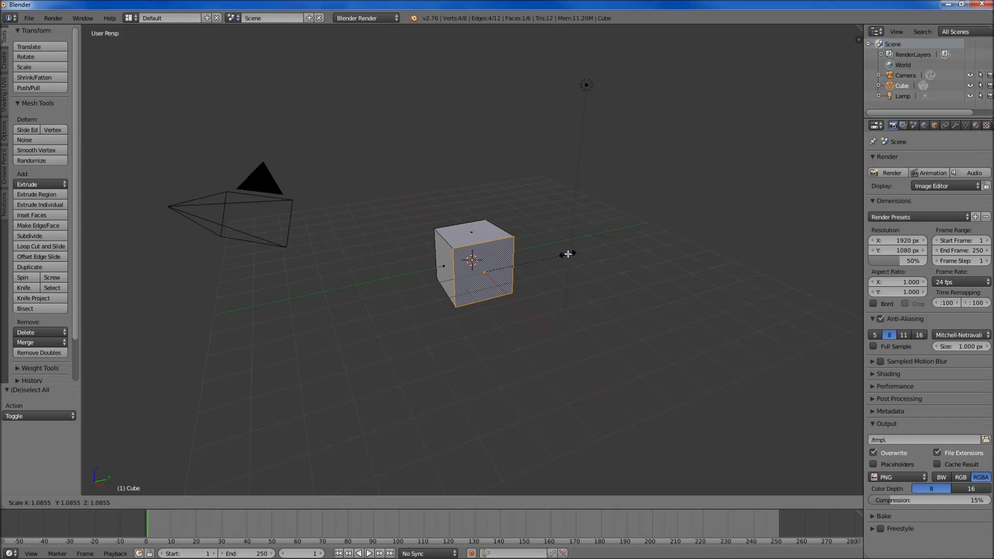
key("Escape")
key("r")
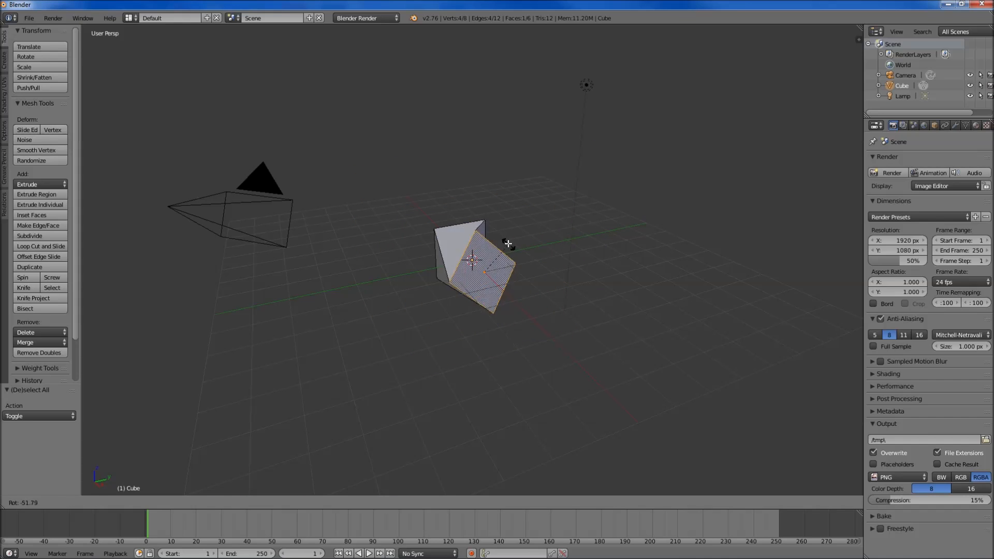
key("Escape")
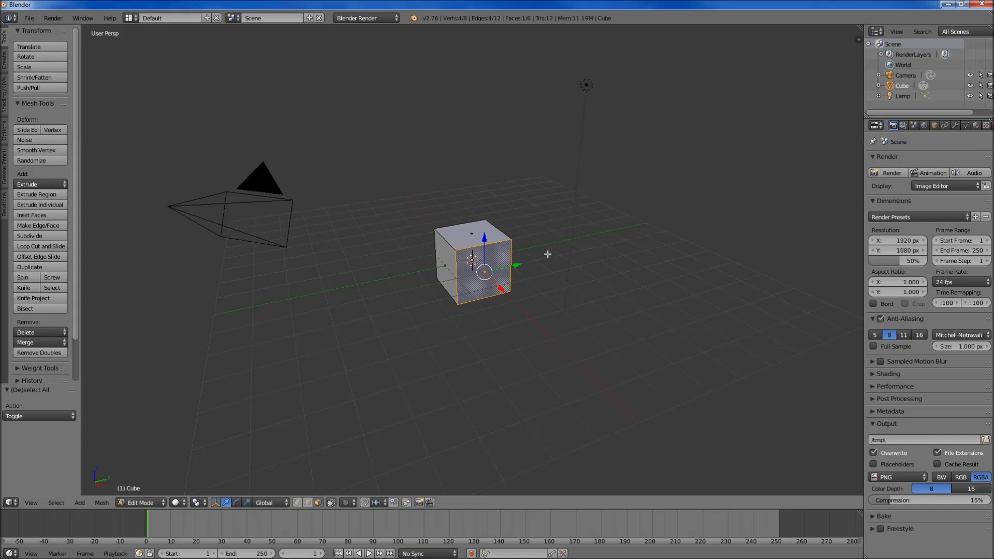
key("e")
key("Escape")
Scale the cube's top face by 0.1 to taper the cube into a pyramid shape
right_click(473, 233)
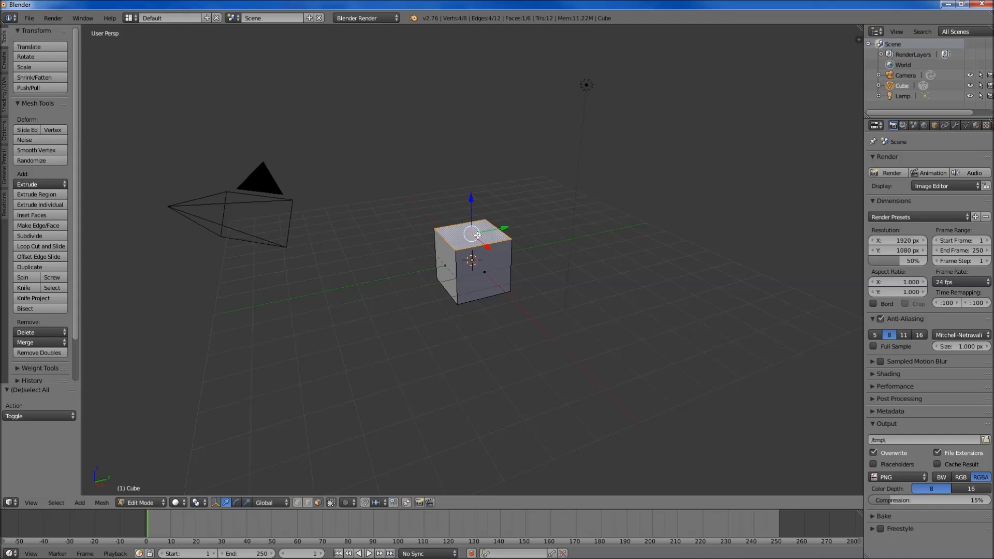
key("s")
type(".1")
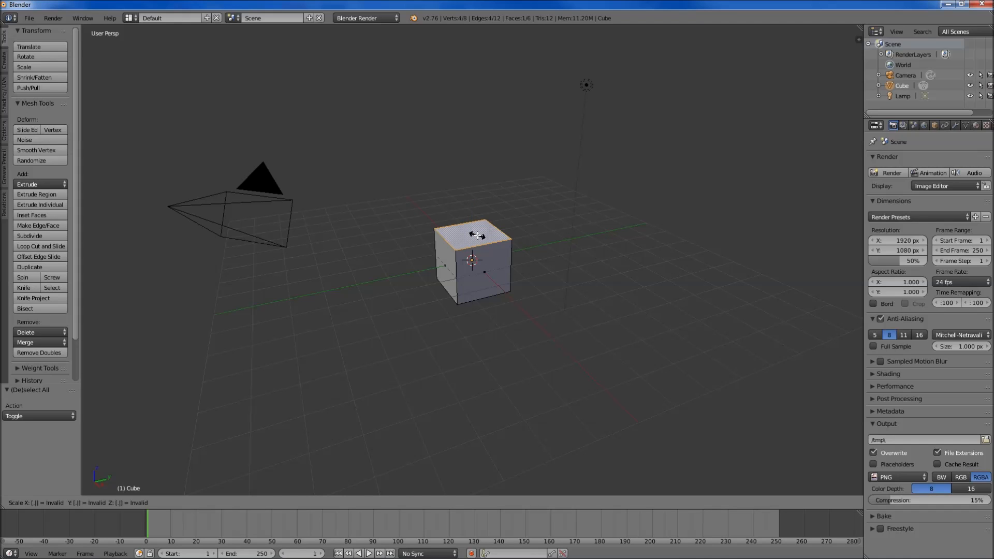
key("Return")
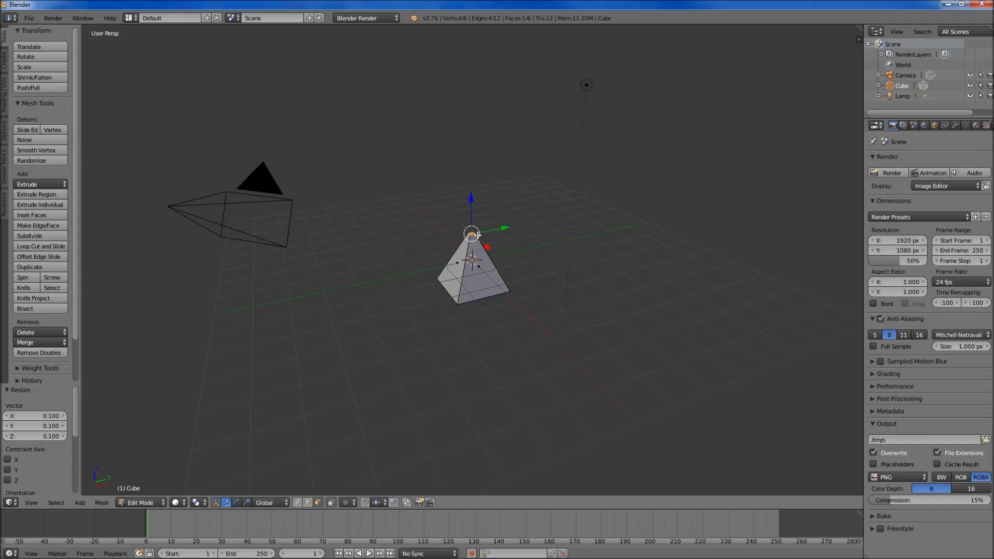
Extrude the small face at the tip of the pyramid 2 units along the Z axis
mouse_move(519, 258)
middle_mouse_down()
mouse_move(514, 222)
mouse_move(532, 218)
mouse_move(504, 274)
mouse_move(512, 262)
mouse_move(523, 280)
mouse_move(523, 249)
mouse_move(528, 262)
mouse_move(535, 248)
mouse_move(528, 259)
middle_mouse_up()
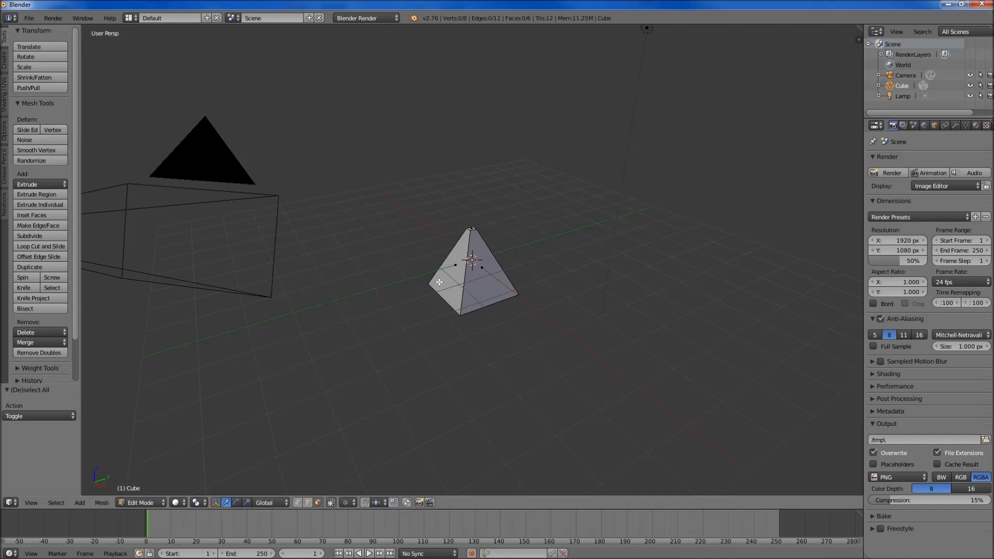
right_click(471, 229)
key("e")
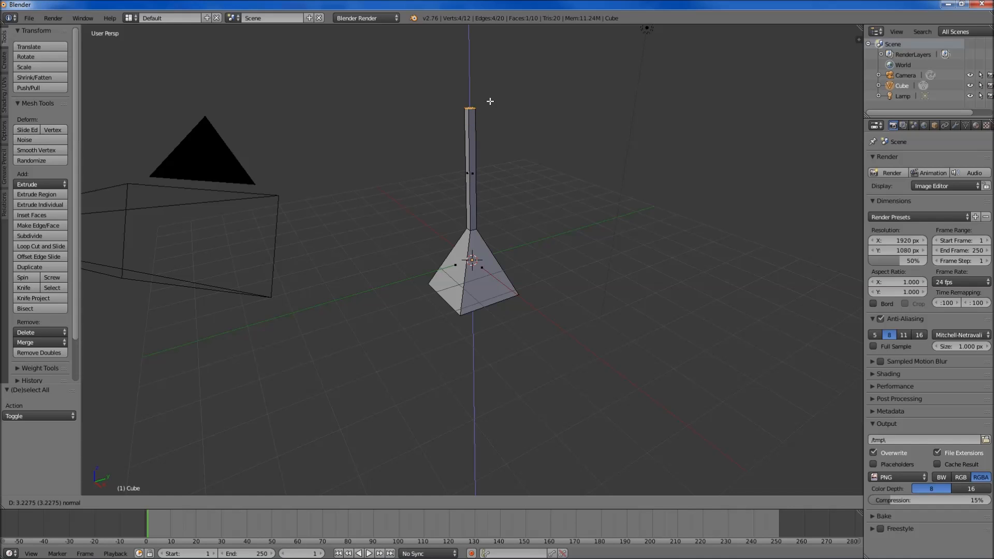
key("x")
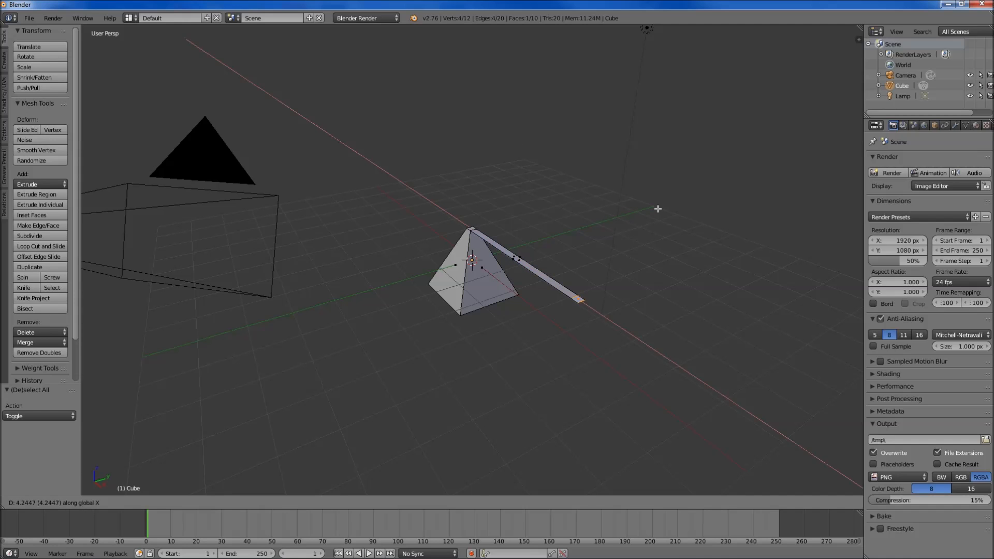
key("z")
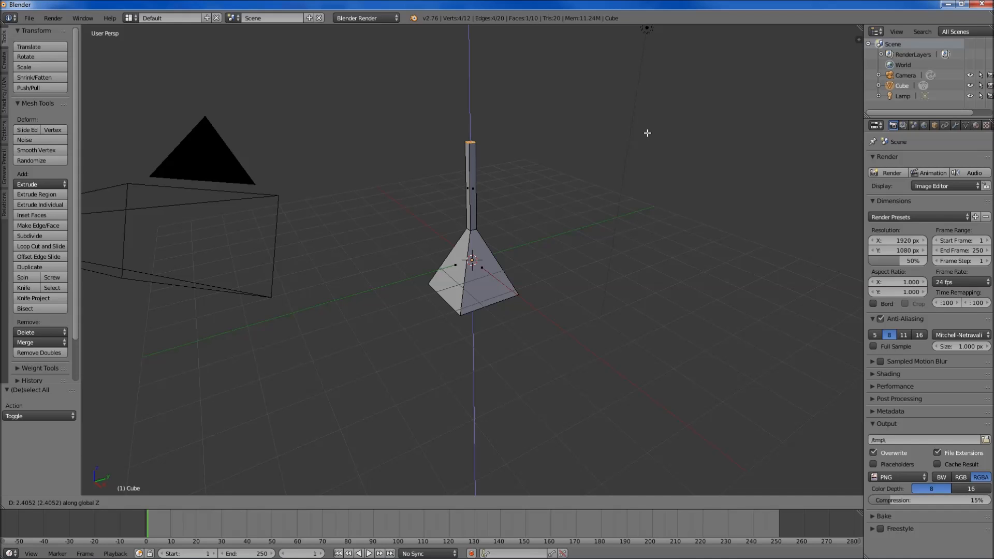
type("1")
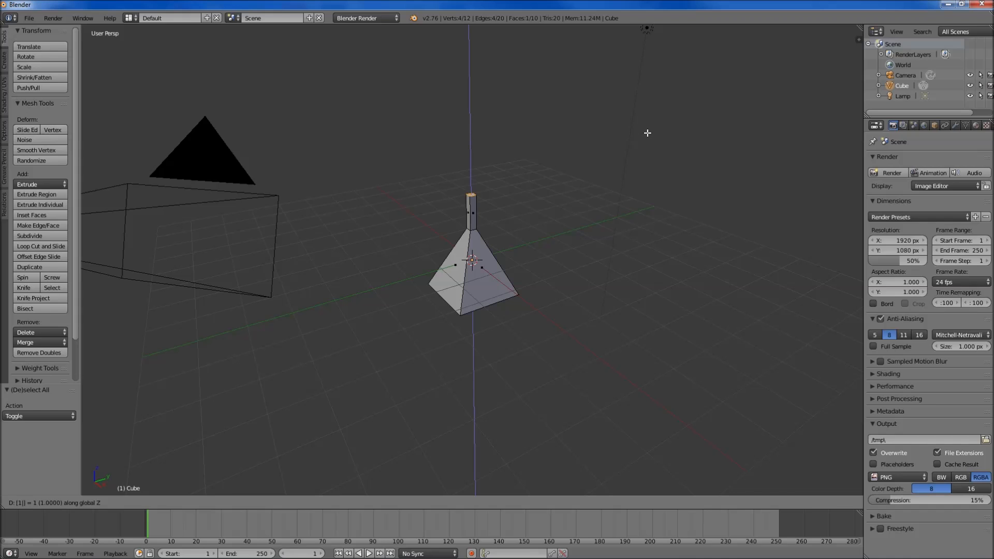
key("BackSpace")
type("2")
key("Return")
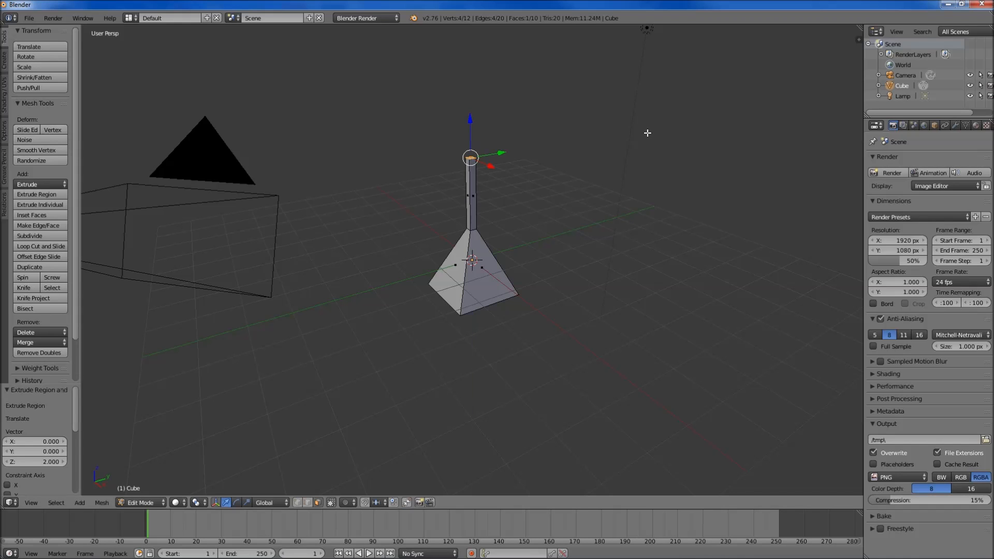
Try selecting a side face, an edge and a top vertex of the extruded column using the matching selection modes
scroll(543, 184, "up", 2)
right_click(473, 166)
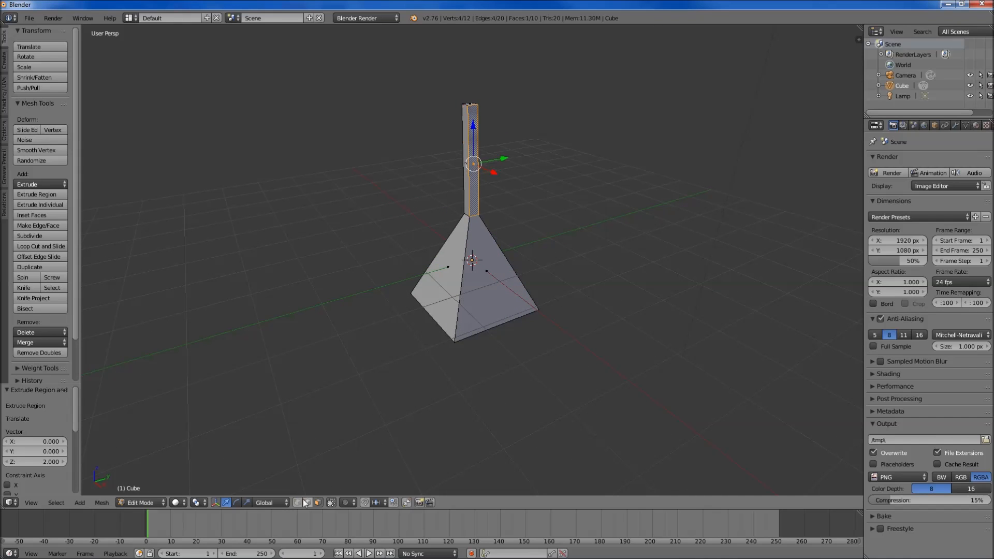
right_click(466, 179)
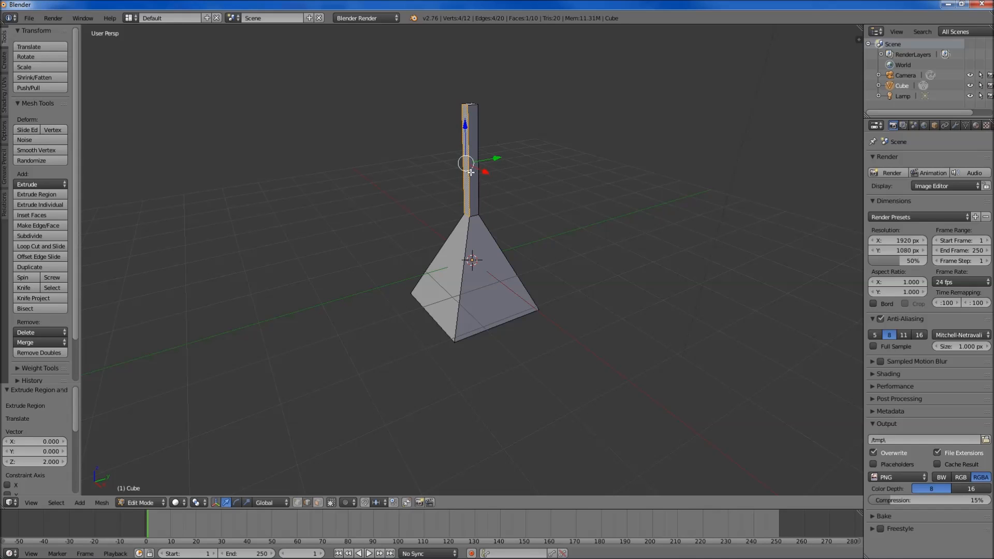
right_click(464, 107)
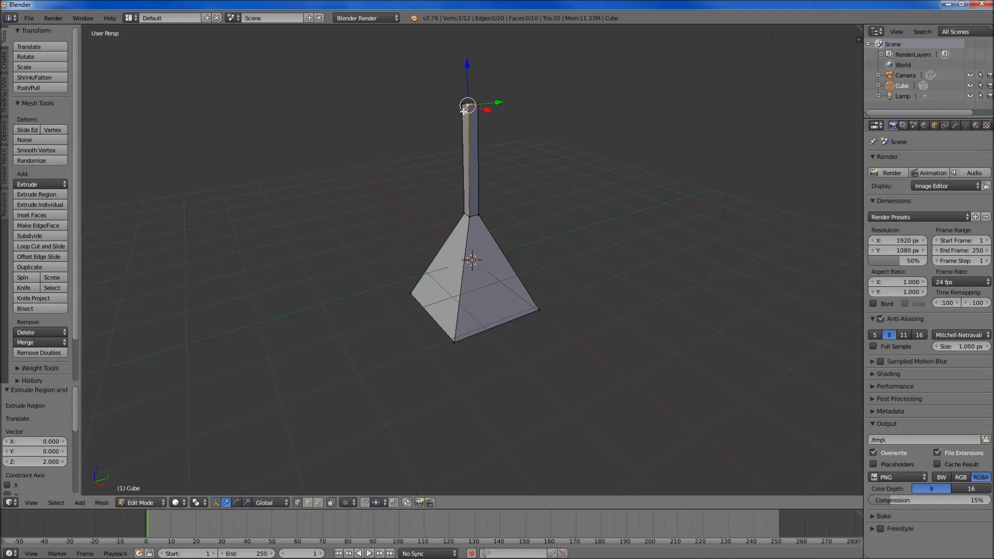
Using face selection, scale the column's top face by 10 and return to Object Mode
left_click(318, 502)
middle_click_drag(463, 100, 466, 125)
right_click(469, 126)
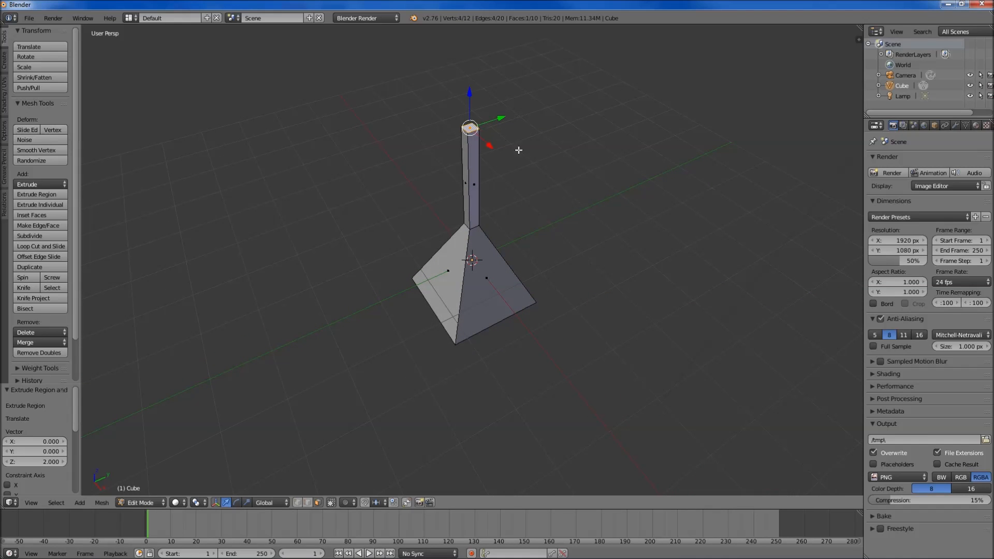
scroll(512, 162, "down", 2)
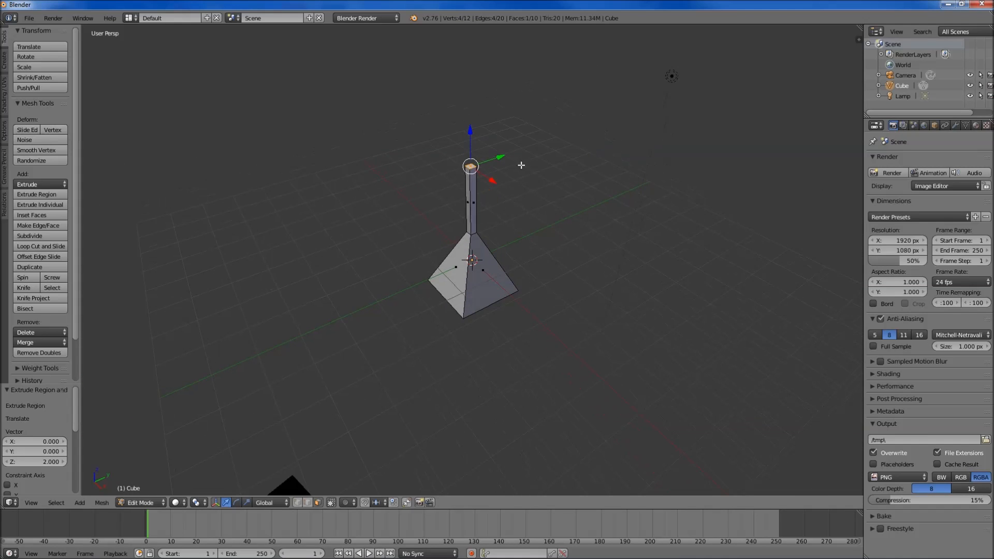
scroll(537, 176, "up", 1)
key("s")
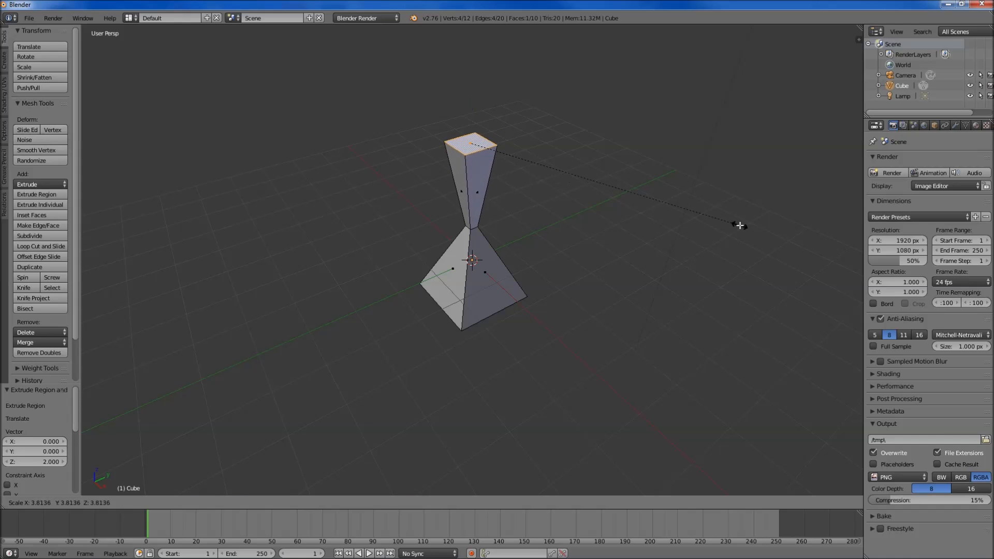
type("10")
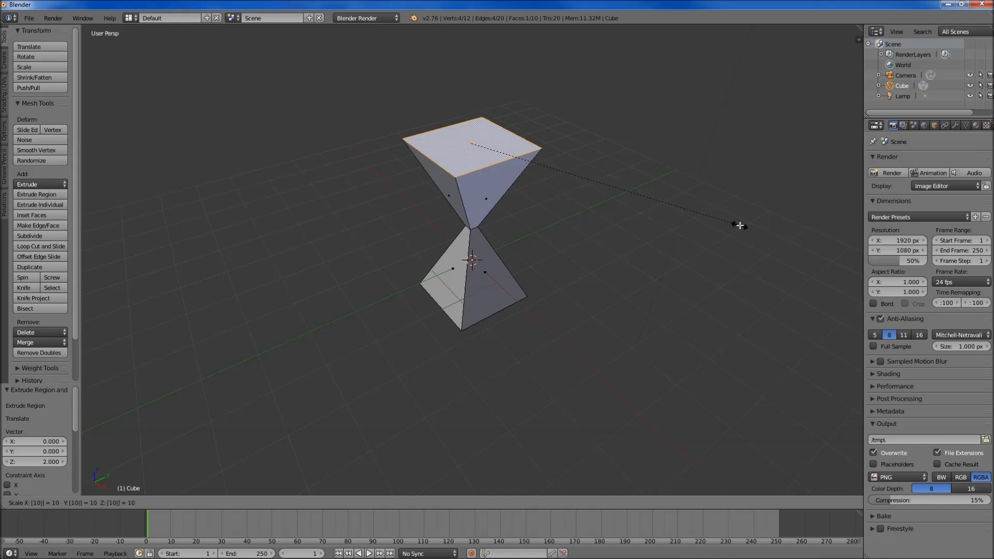
key("Return")
key("Tab")
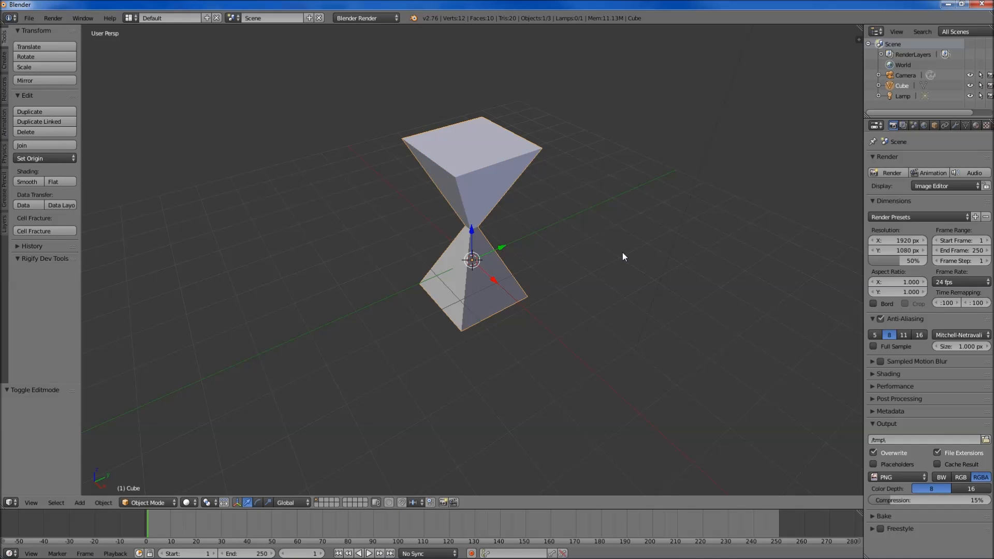
In Edit Mode, clear the selection and cut one horizontal edge loop around the lower pyramid, slid about 0.25 toward its base
key("Tab")
middle_click_drag(621, 251, 554, 244)
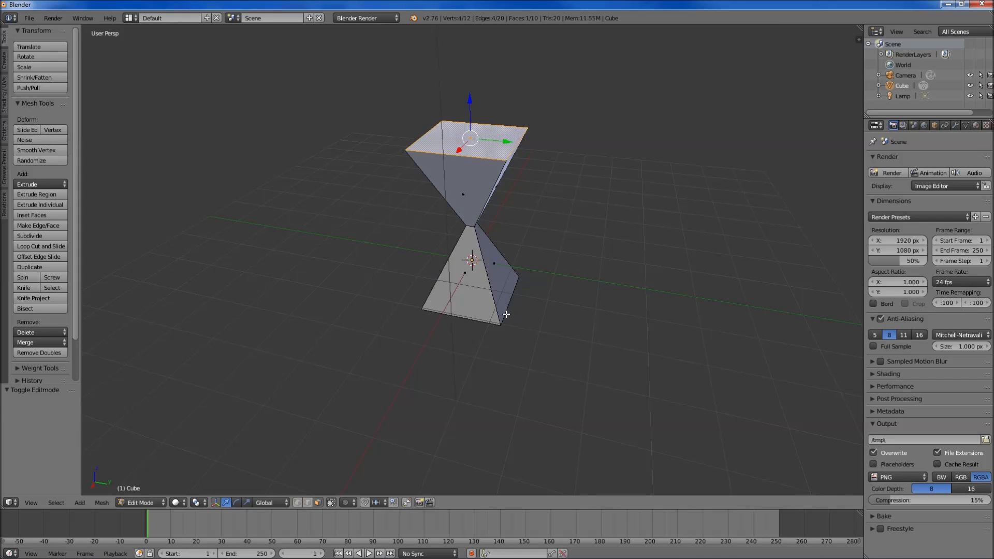
key("a")
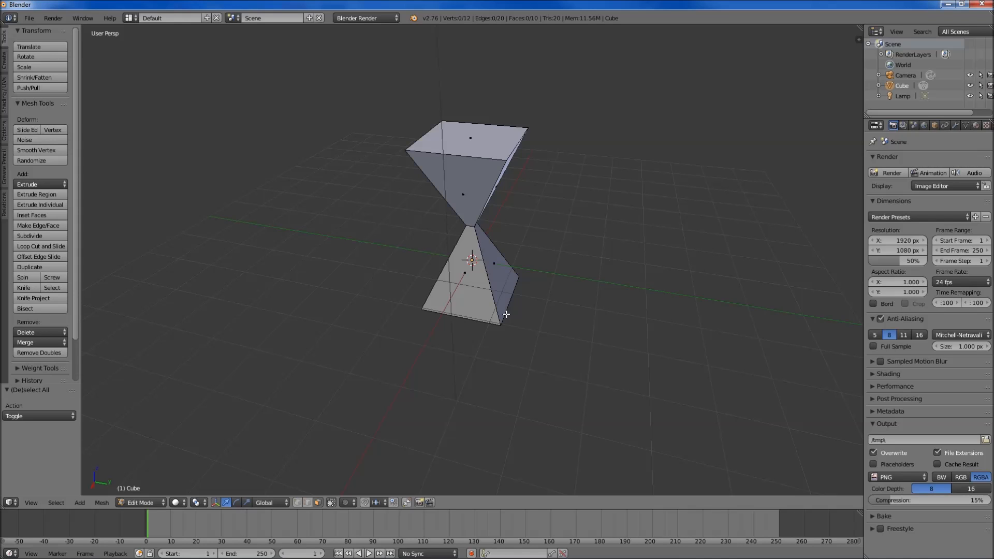
key("ctrl+r")
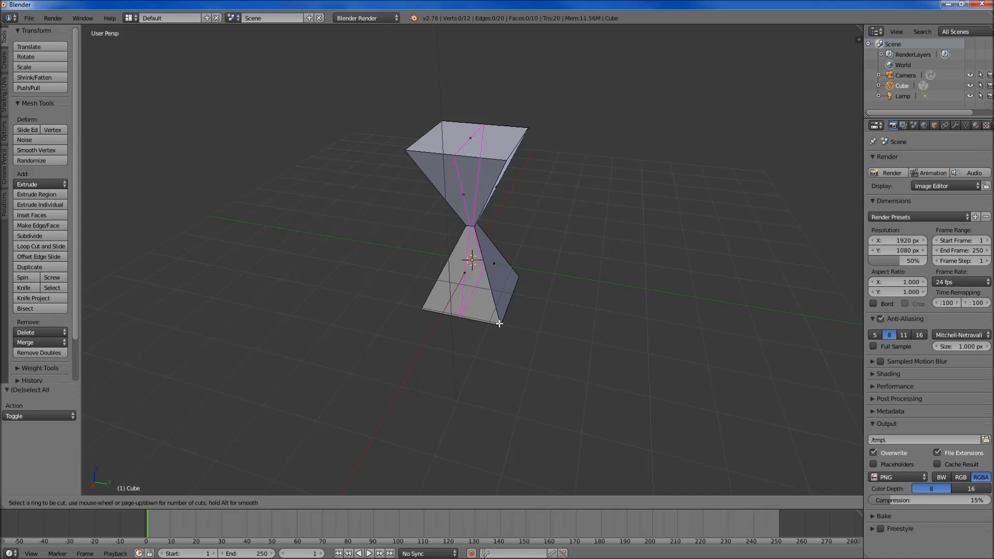
left_click(504, 271)
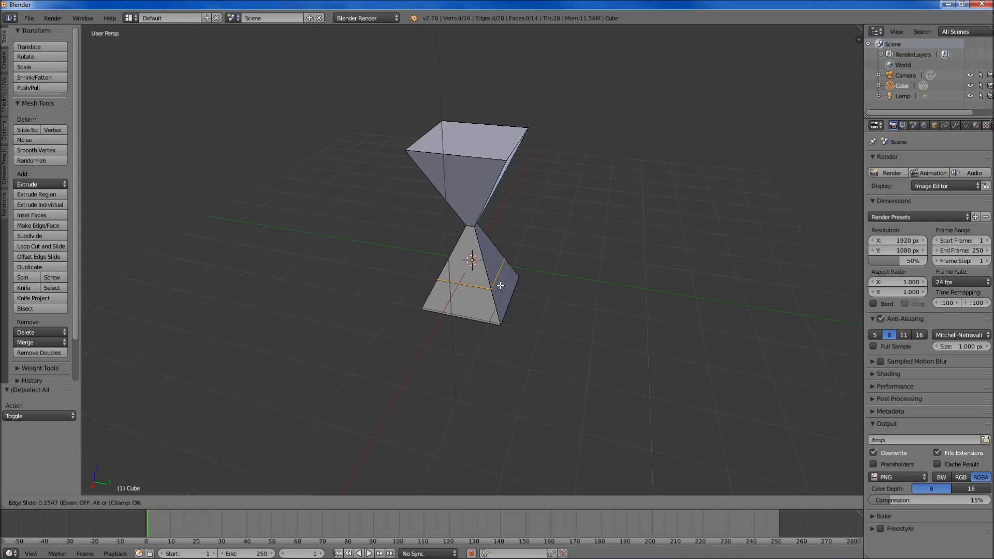
key("1")
key("BackSpace")
type(".5")
key("BackSpace")
key("BackSpace")
left_click(500, 285)
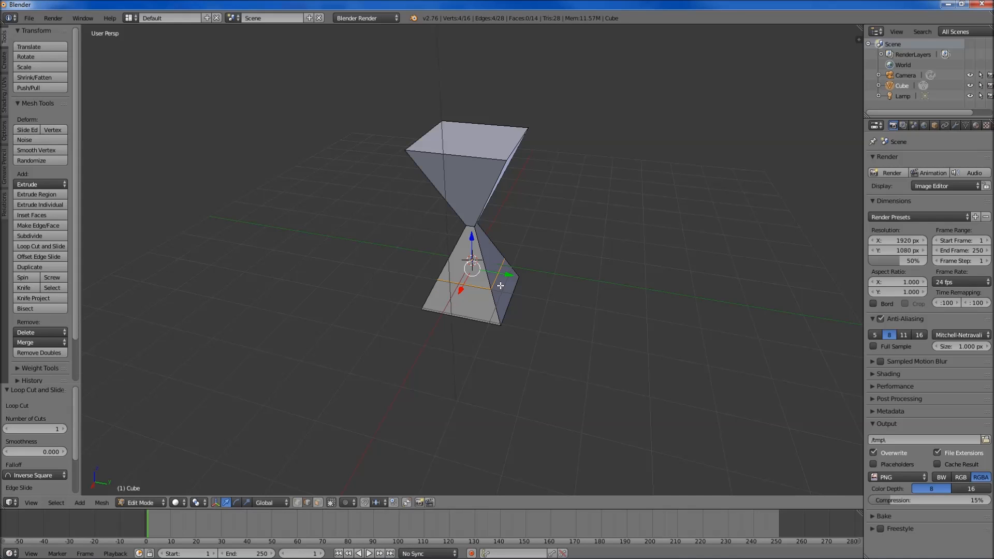
Scale the new loop on the lower pyramid by 0.7 and deselect everything
type("s.7")
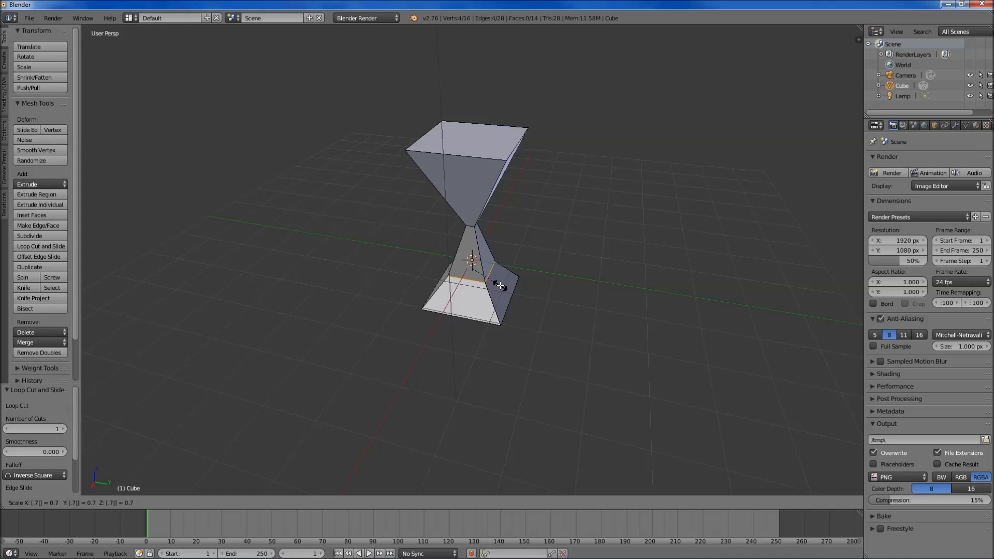
key("Return")
key("a")
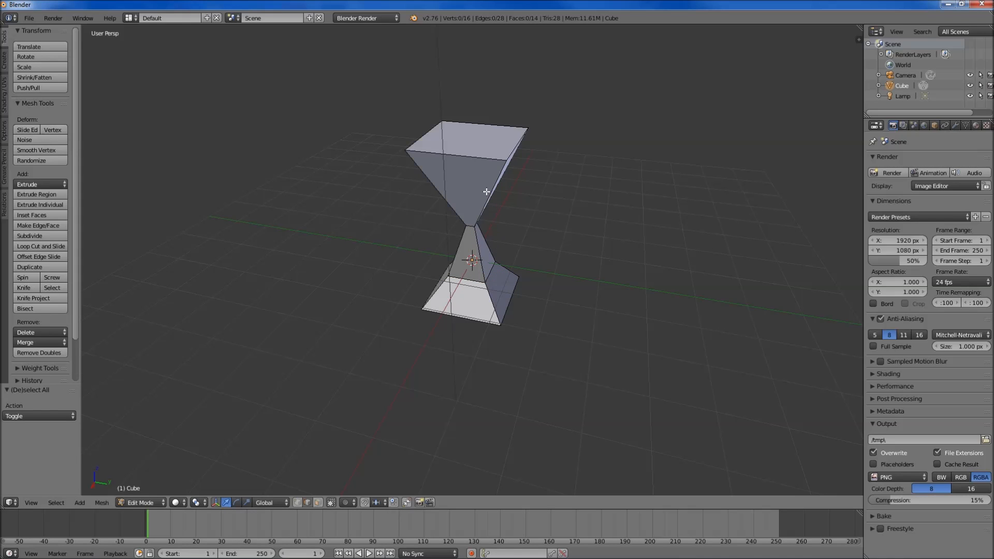
Cut one centred horizontal edge loop around the upper inverted pyramid and scale it by 0.7
key("ctrl+r")
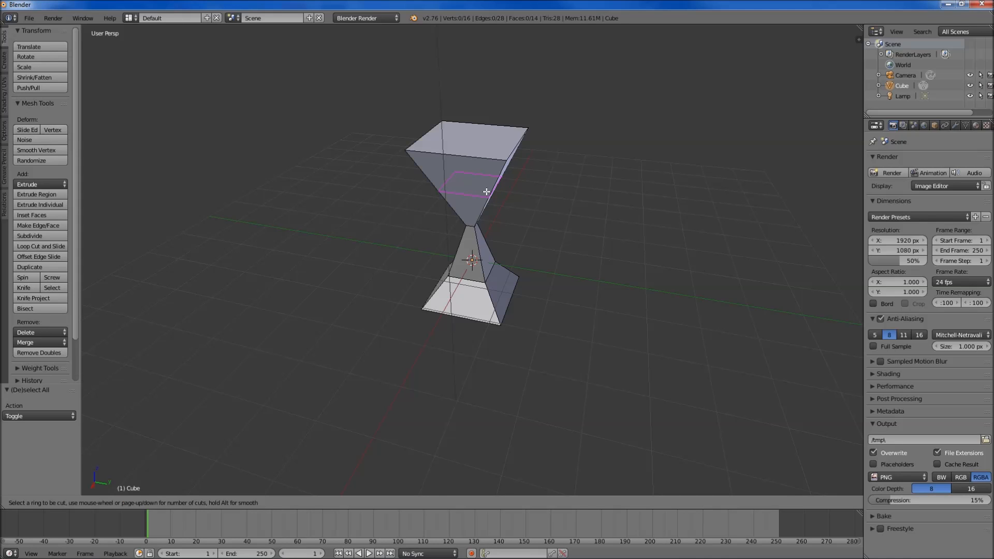
left_click(487, 191)
right_click(487, 192)
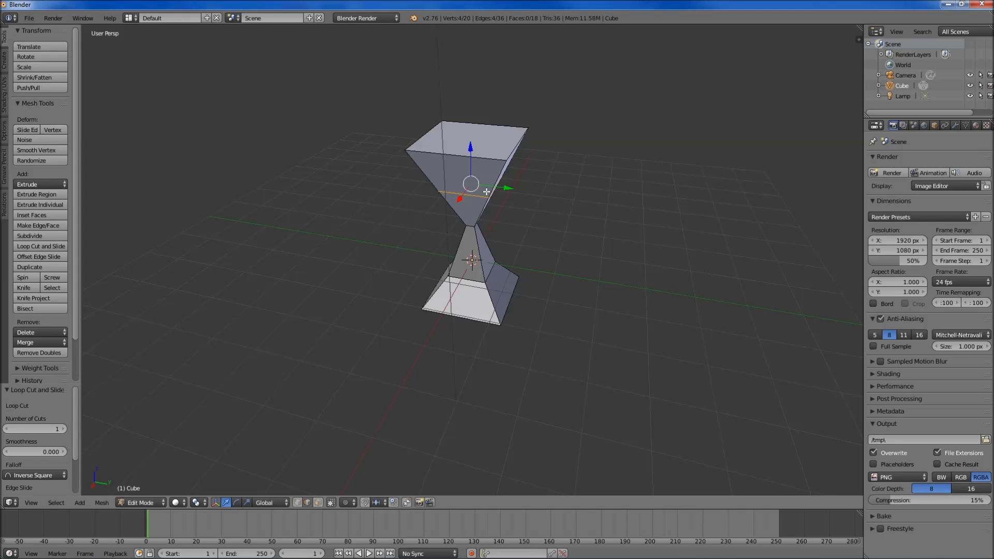
type("s.7")
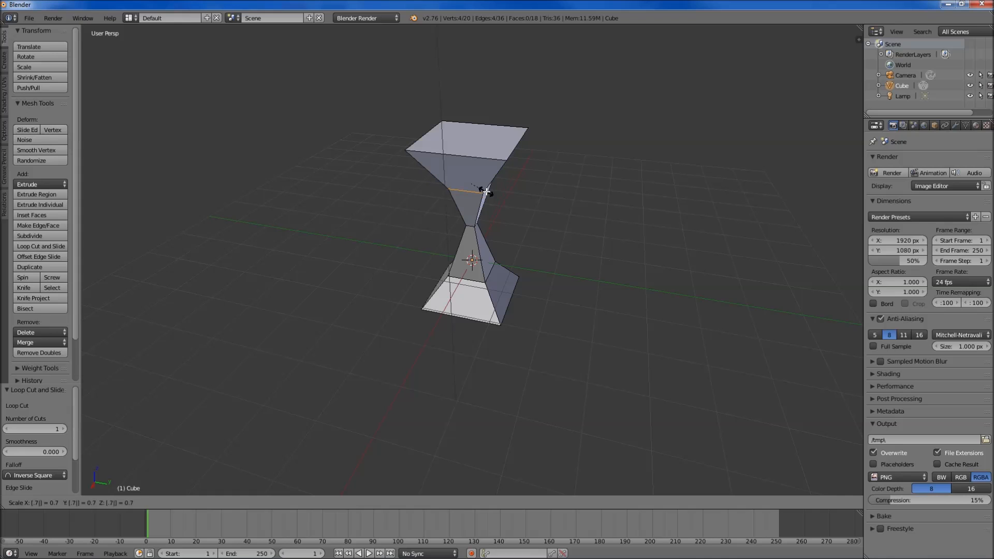
key("Return")
middle_click_drag(478, 195, 506, 218)
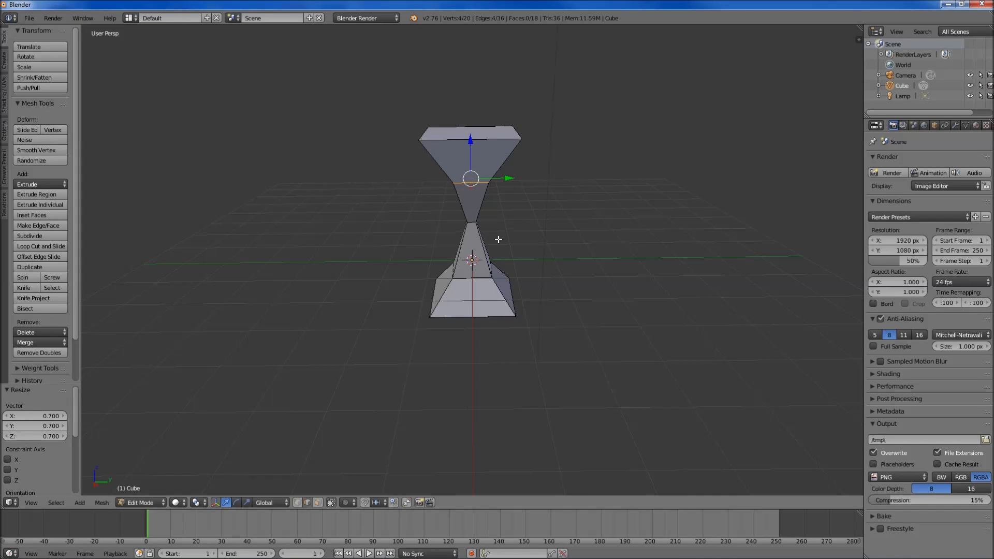
Using face selection, subdivide the hourglass's top face with 2 cuts to form a 3 by 3 grid
middle_click_drag(472, 266, 418, 313)
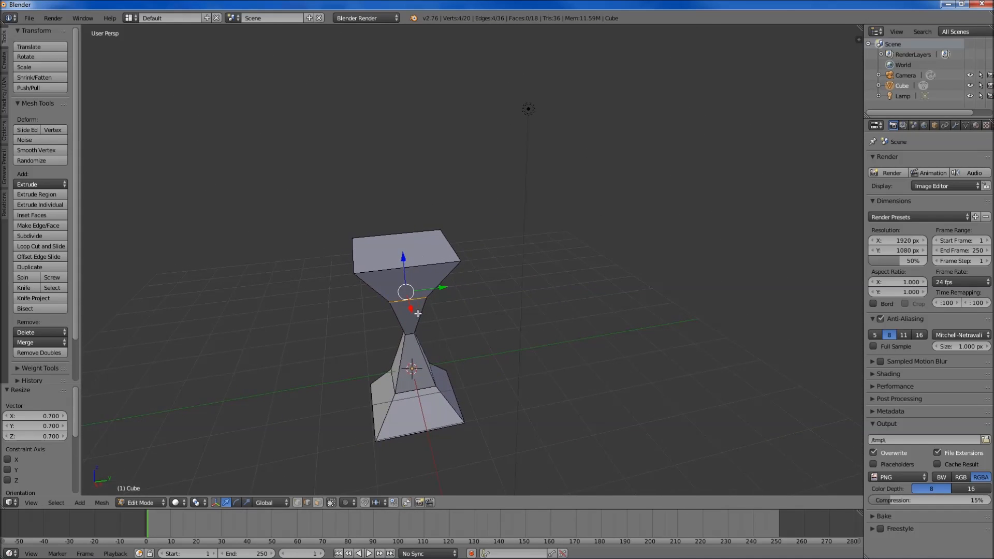
left_click(321, 502)
right_click(397, 252)
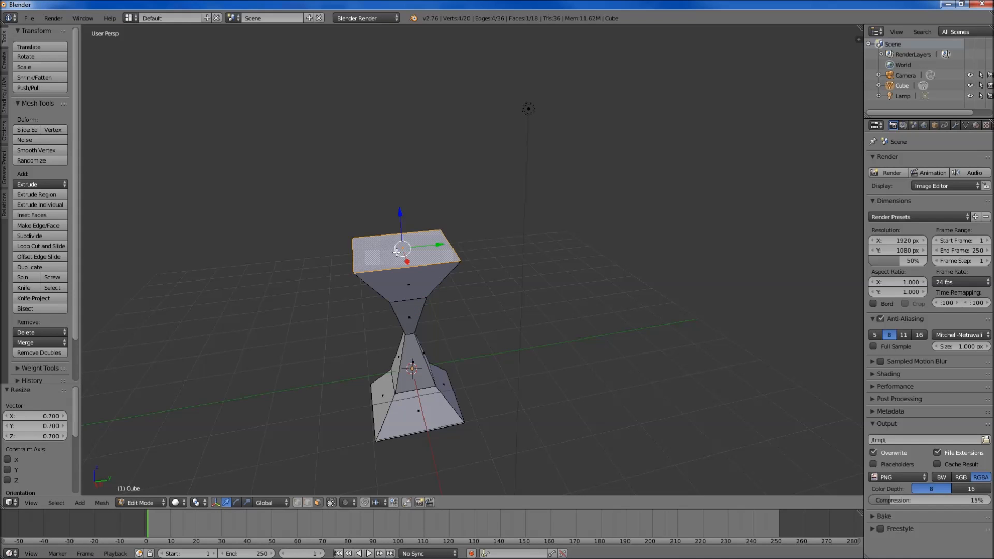
left_click(52, 236)
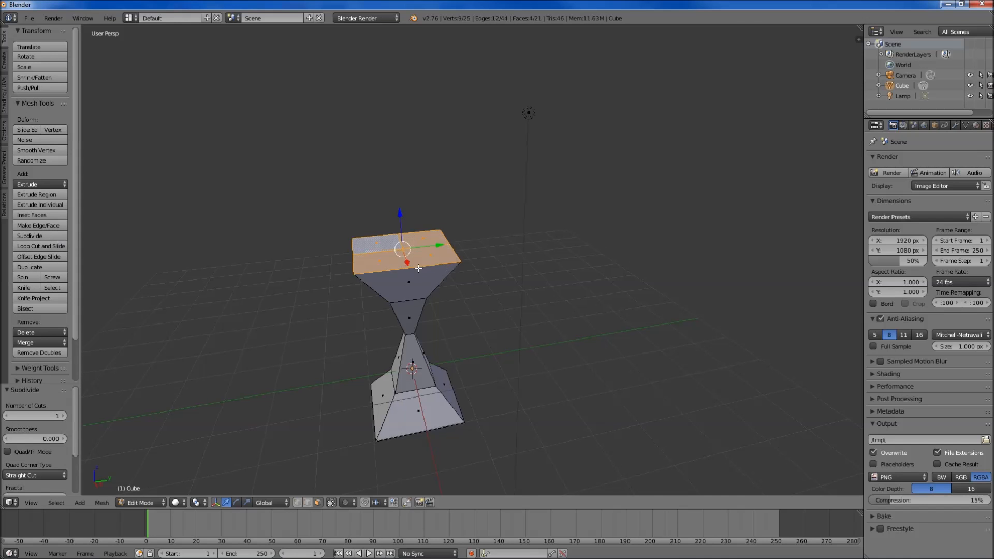
middle_click_drag(424, 233, 428, 280)
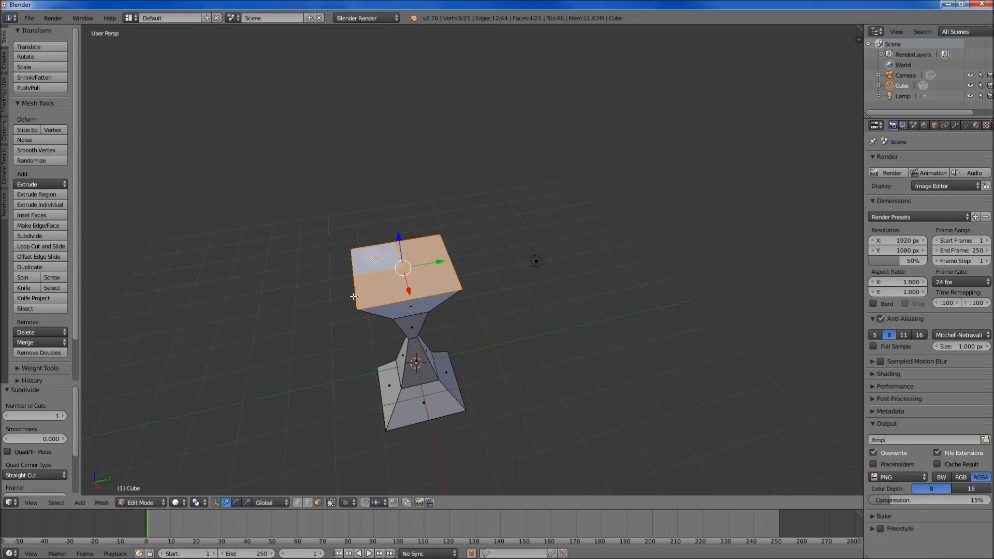
scroll(353, 296, "up", 2)
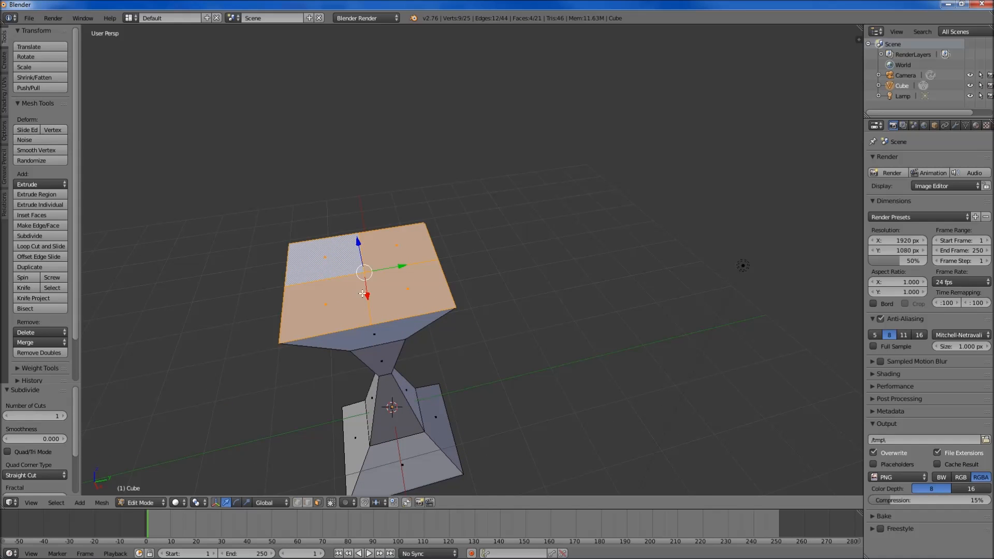
left_click(63, 415)
scroll(308, 300, "up", 1)
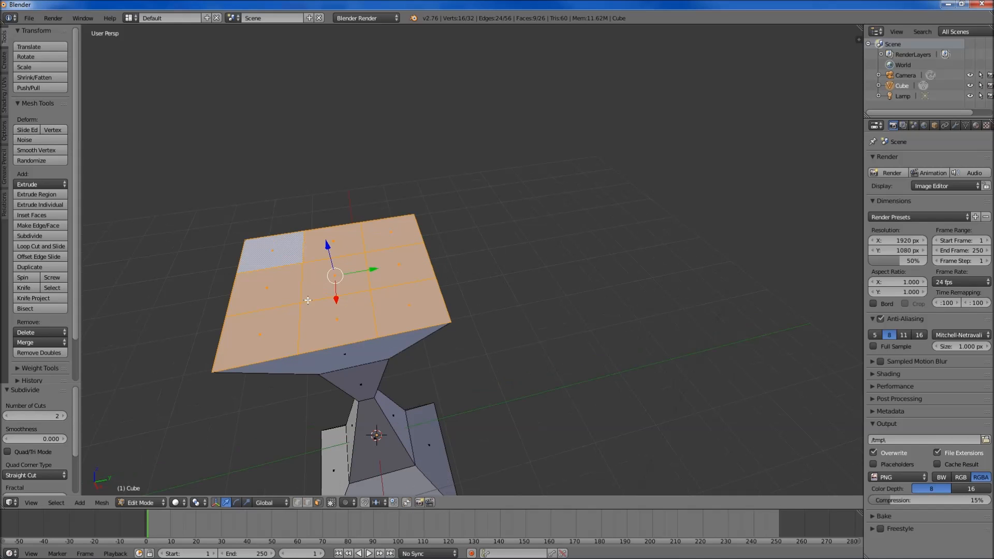
Extrude only the centre square of the top face's grid 1 unit upward and check the shape in Object Mode before resuming Edit Mode
scroll(307, 300, "down", 3)
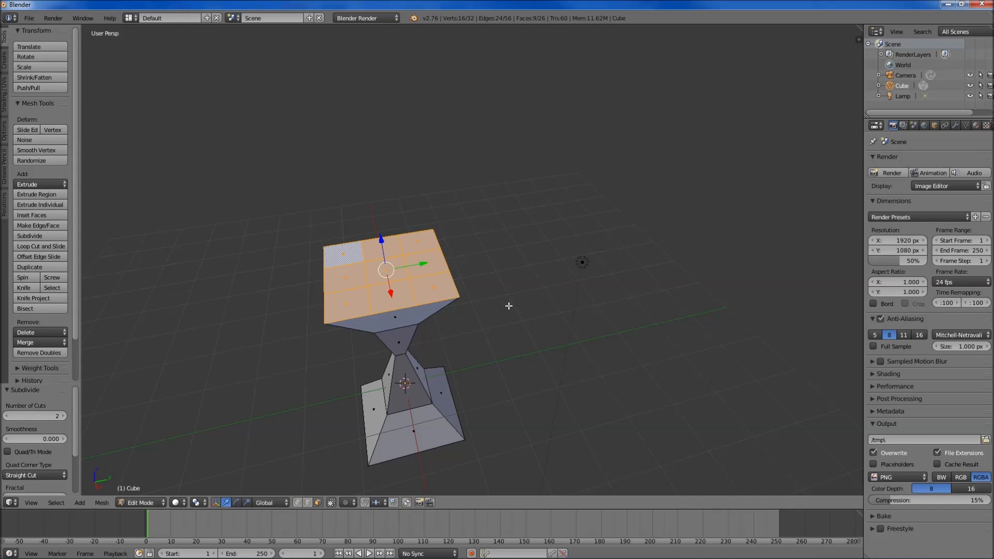
middle_click_drag(495, 309, 493, 284)
key("a")
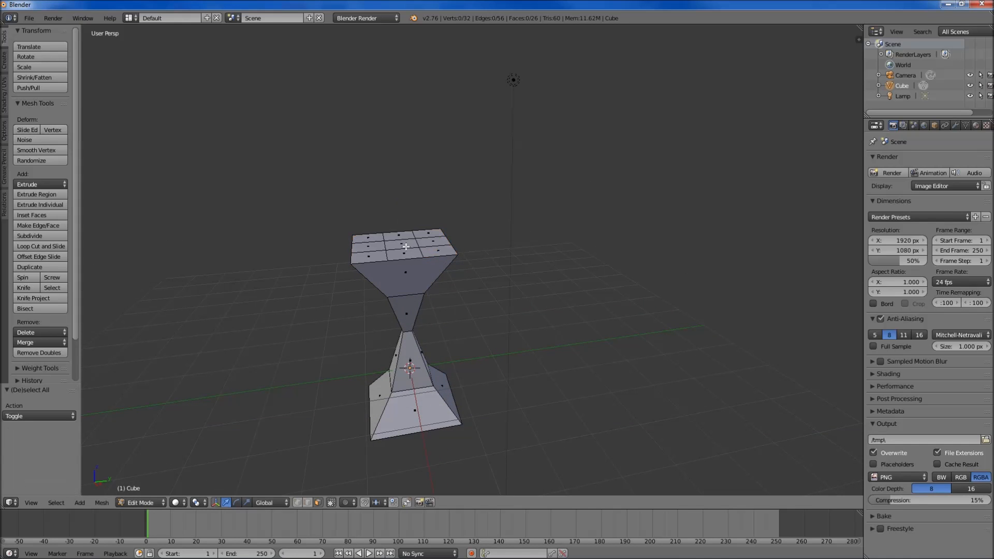
right_click(409, 244)
key("e")
key("1")
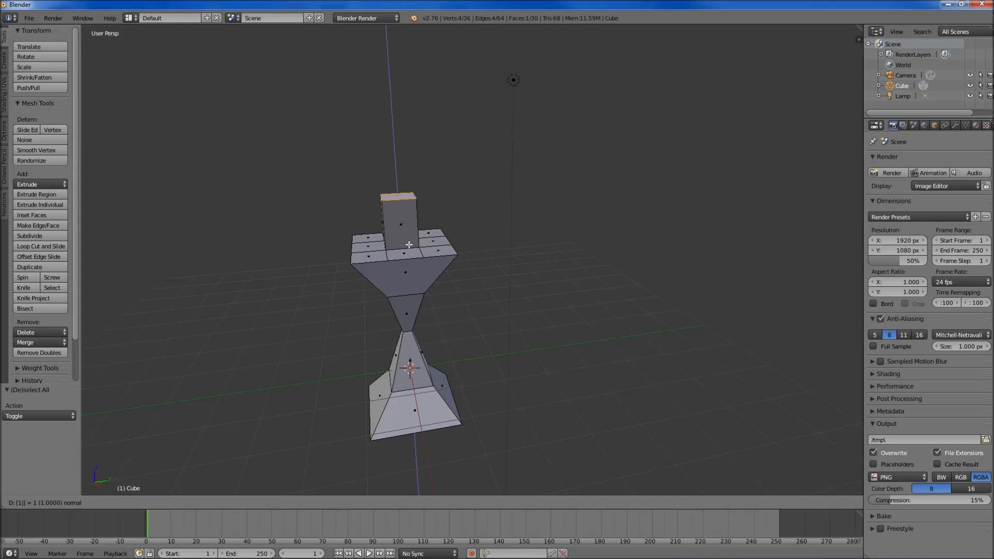
key("Return")
key("Tab")
middle_click_drag(409, 244, 464, 247)
key("Tab")
Using edge selection, subdivide the front neck edge together with the opposite lower edge of the sloped face beneath it, and deselect everything
middle_click_drag(457, 289, 464, 200, "shift")
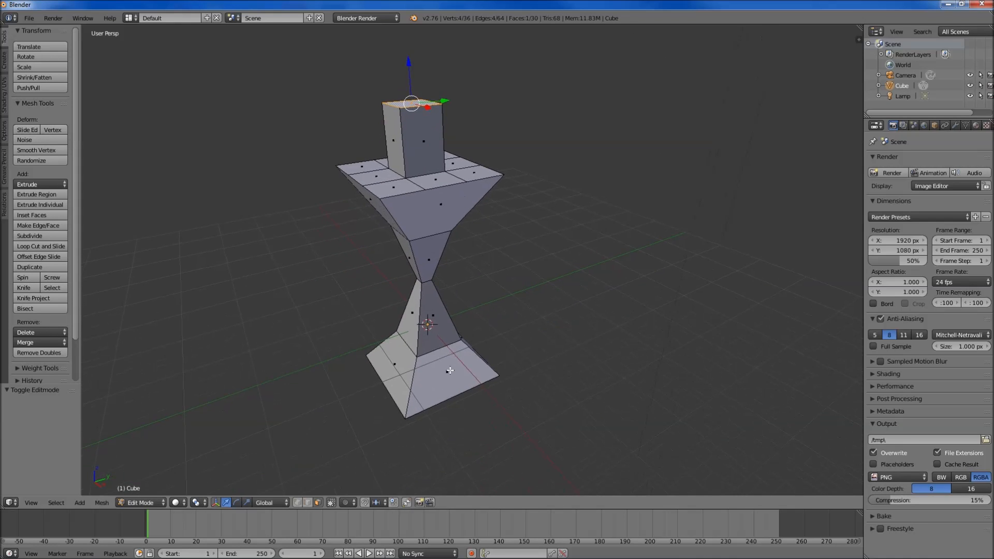
scroll(444, 374, "up", 3)
scroll(438, 379, "down", 2)
scroll(333, 437, "up", 2)
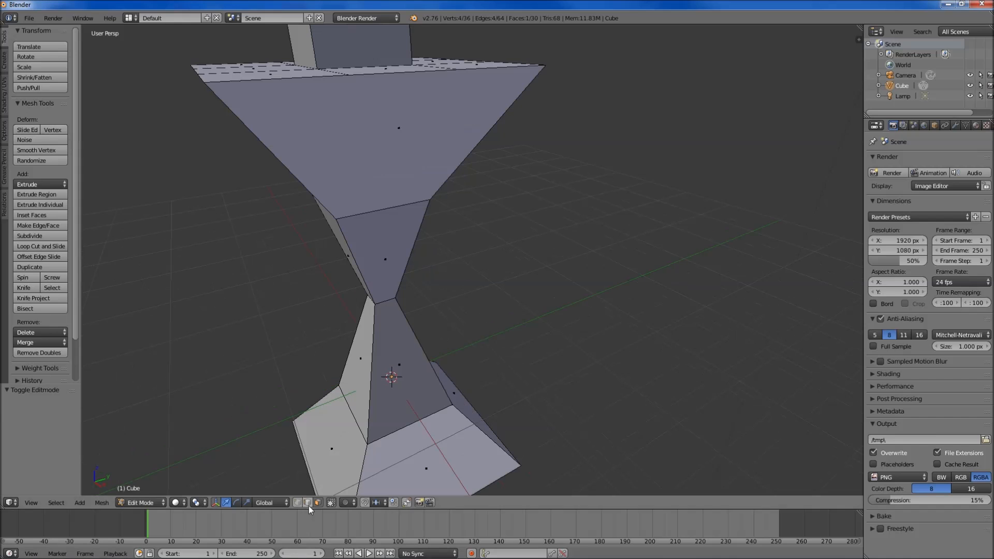
right_click(391, 298)
scroll(395, 297, "up", 3)
scroll(372, 361, "down", 1)
middle_click_drag(380, 348, 476, 256, "shift")
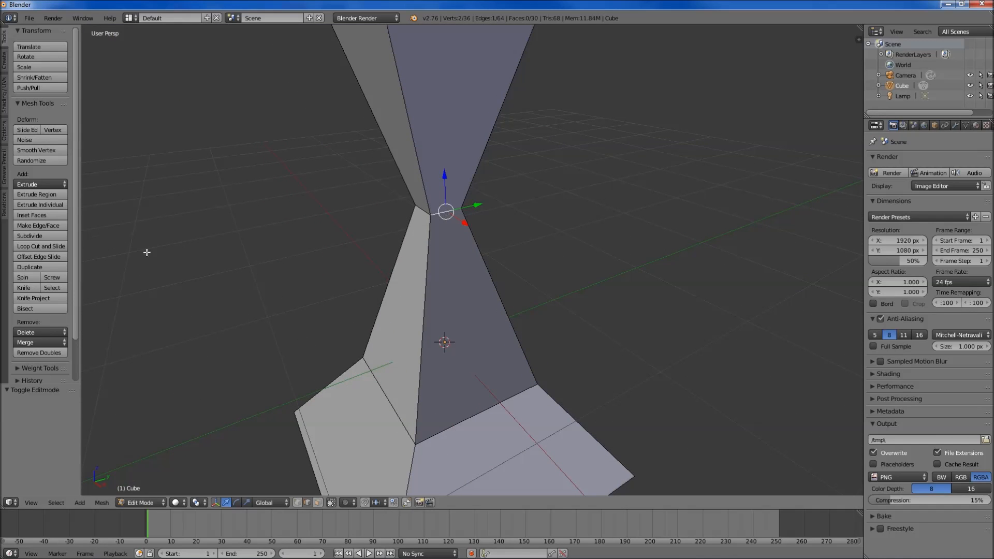
left_click(41, 235)
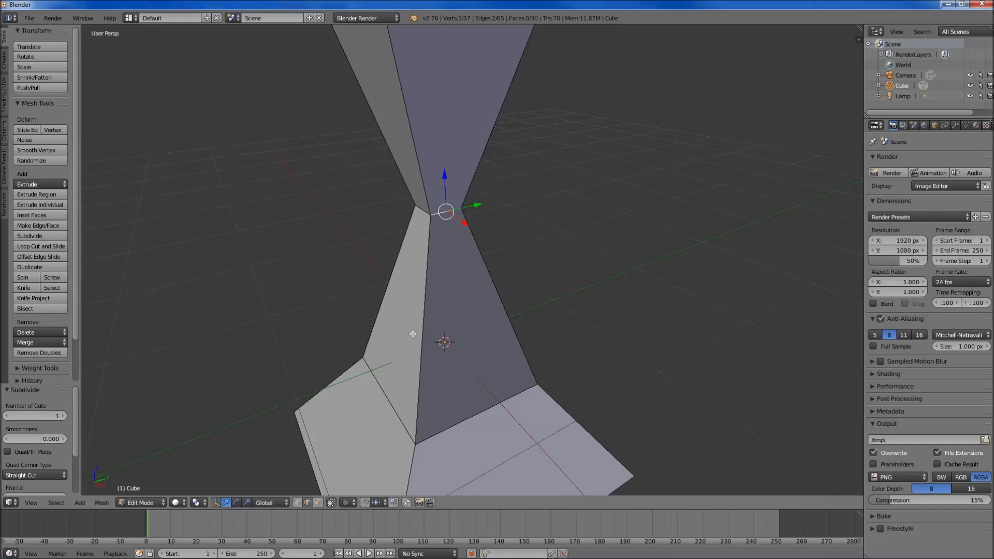
key("ctrl+z")
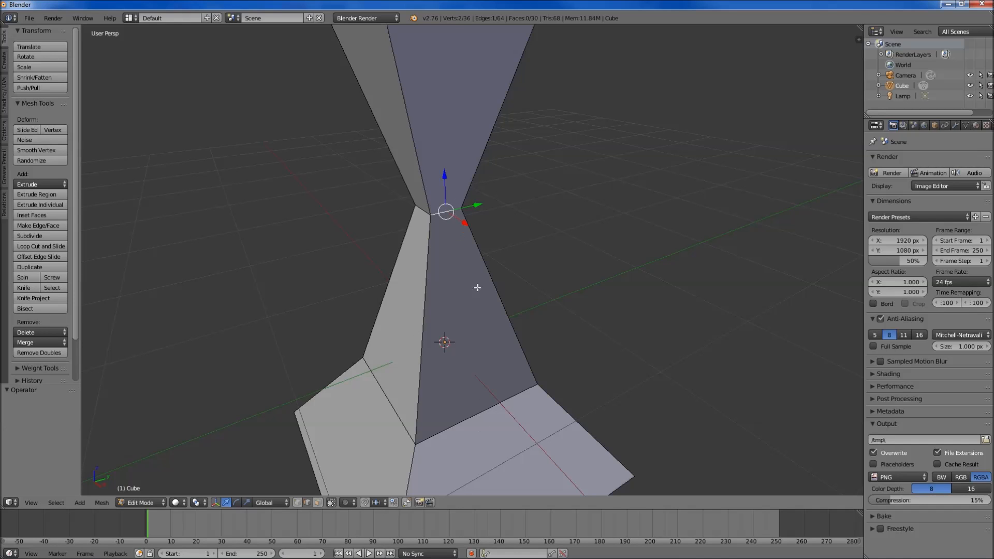
right_click(482, 403, "shift")
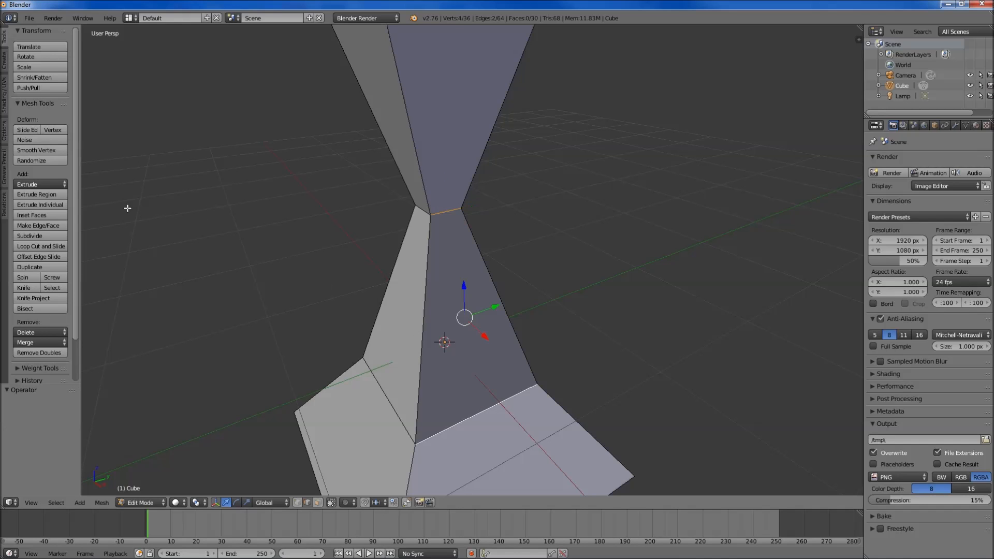
left_click(65, 236)
key("a")
Examine the split lower face, the neck and the whole hourglass shape from several angles and distances
middle_click_drag(435, 309, 375, 310)
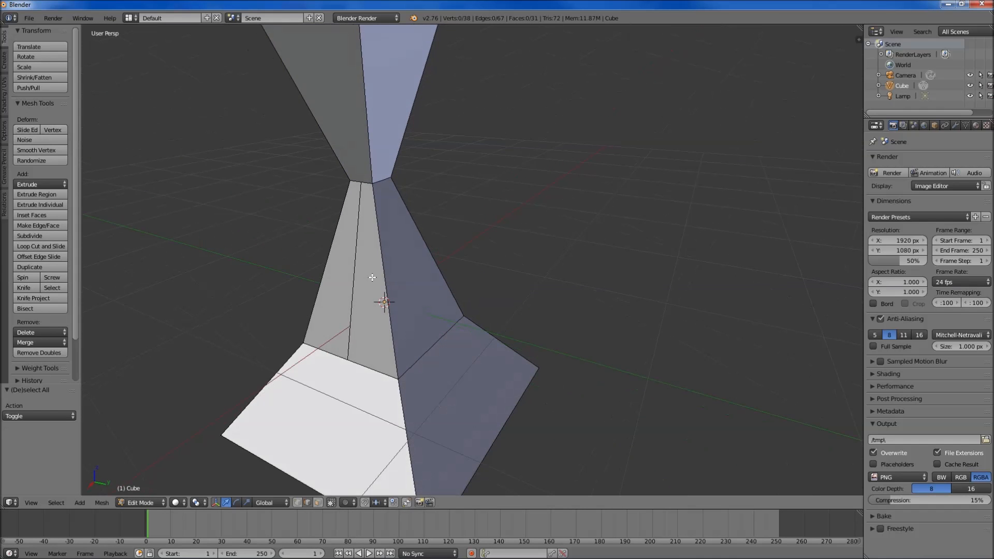
scroll(352, 244, "down", 5)
middle_click_drag(370, 229, 412, 215)
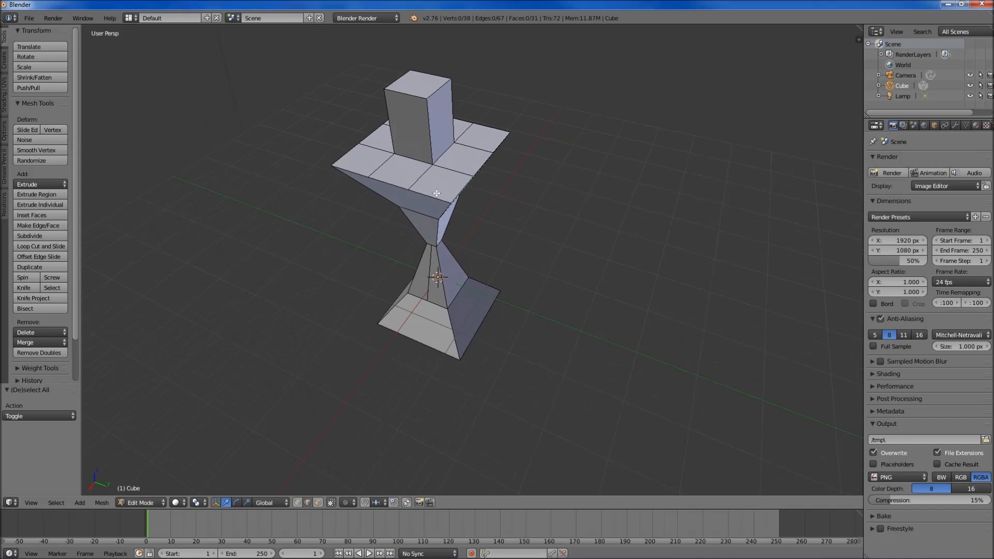
middle_click_drag(457, 244, 461, 215)
scroll(461, 215, "up", 5)
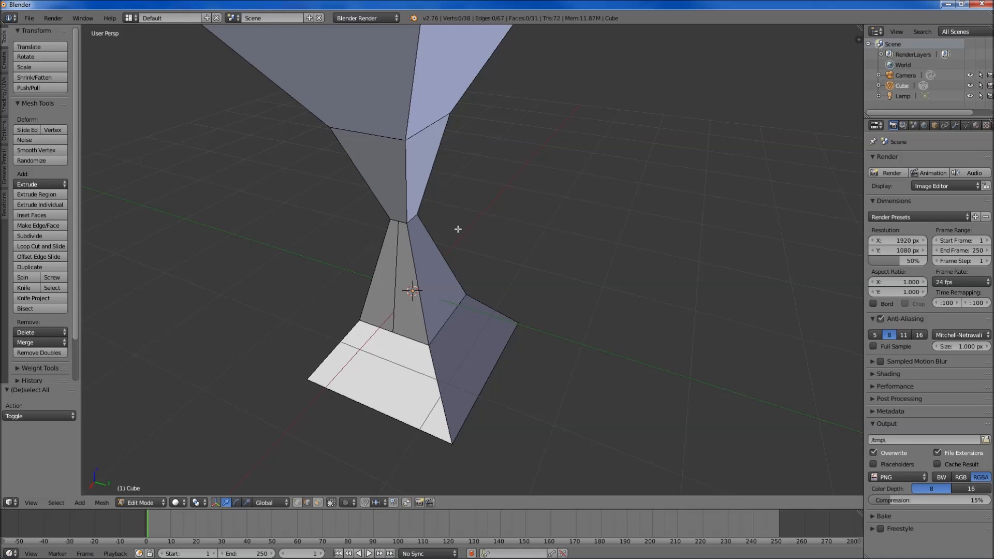
middle_click_drag(458, 228, 524, 238)
scroll(523, 239, "down", 3)
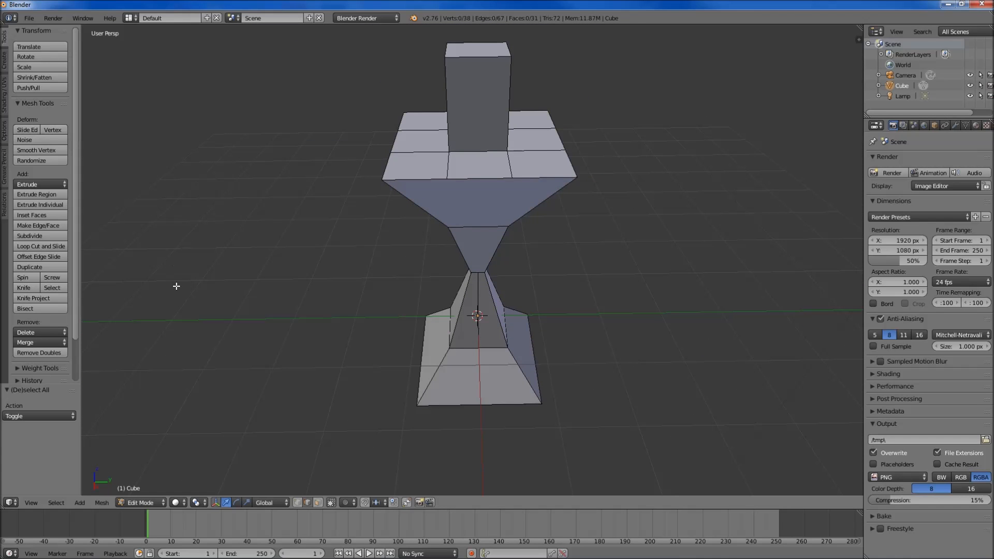
middle_click_drag(696, 264, 552, 194)
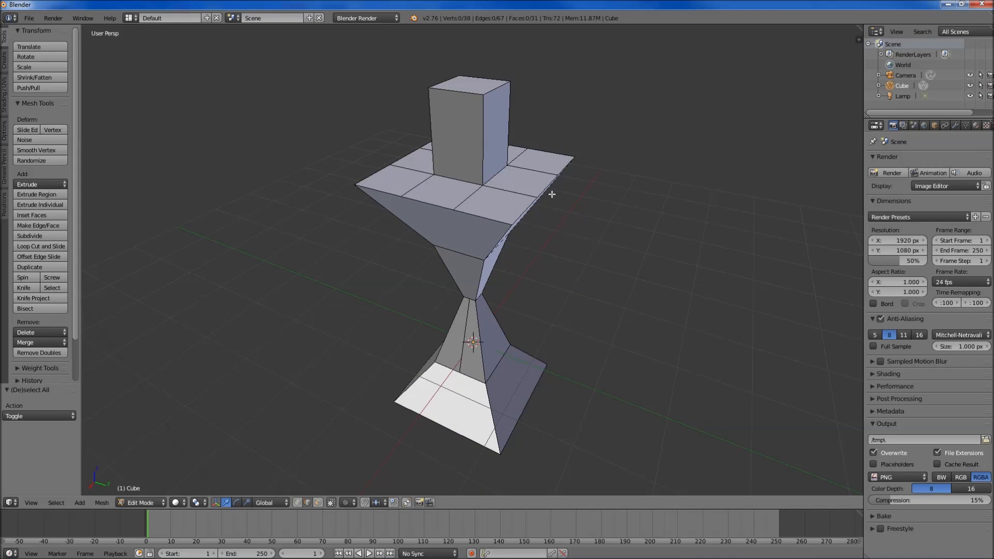